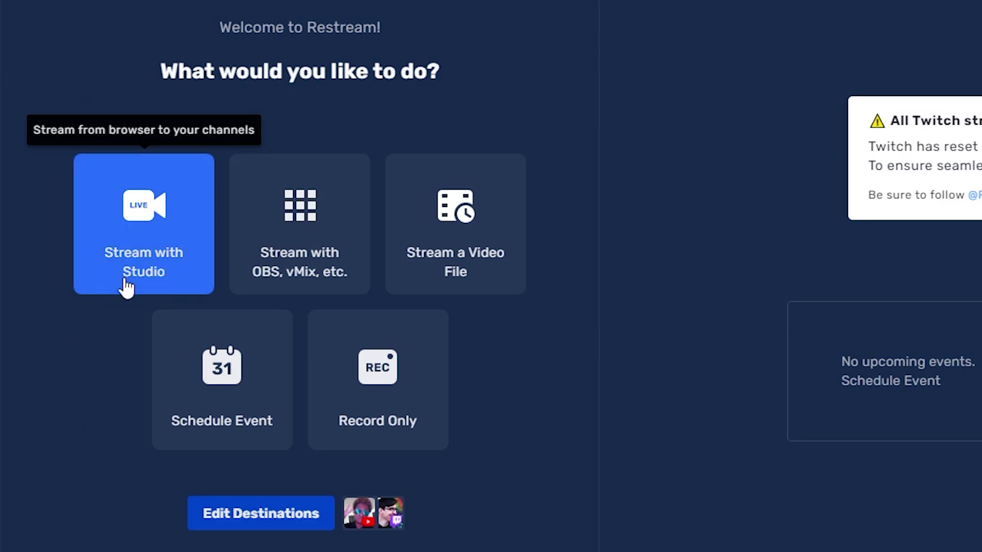
- Launch the browser studio and open the brand folder list showing Default and 'Stream review'
{"action": "left_click", "coordinate": [123, 261]}
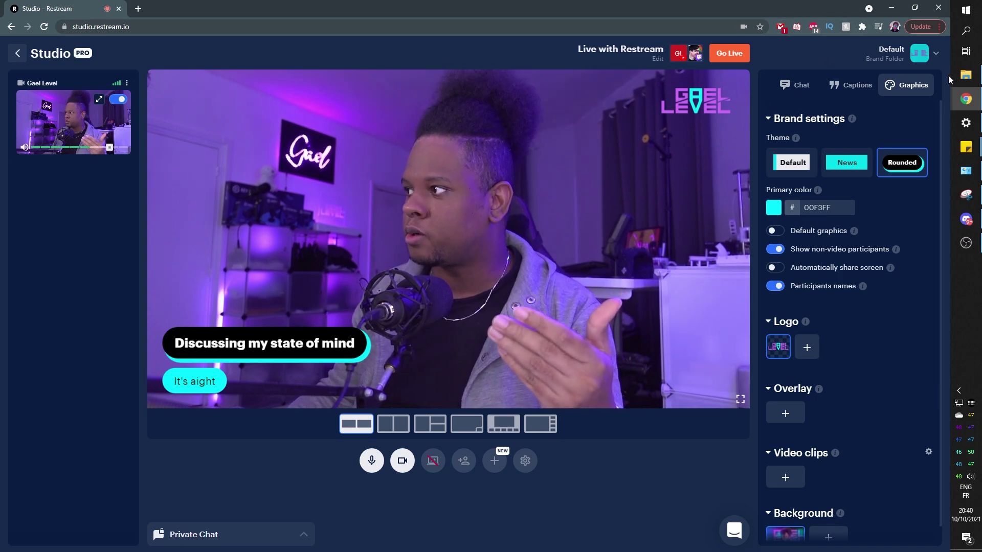
{"action": "left_click", "coordinate": [924, 56]}
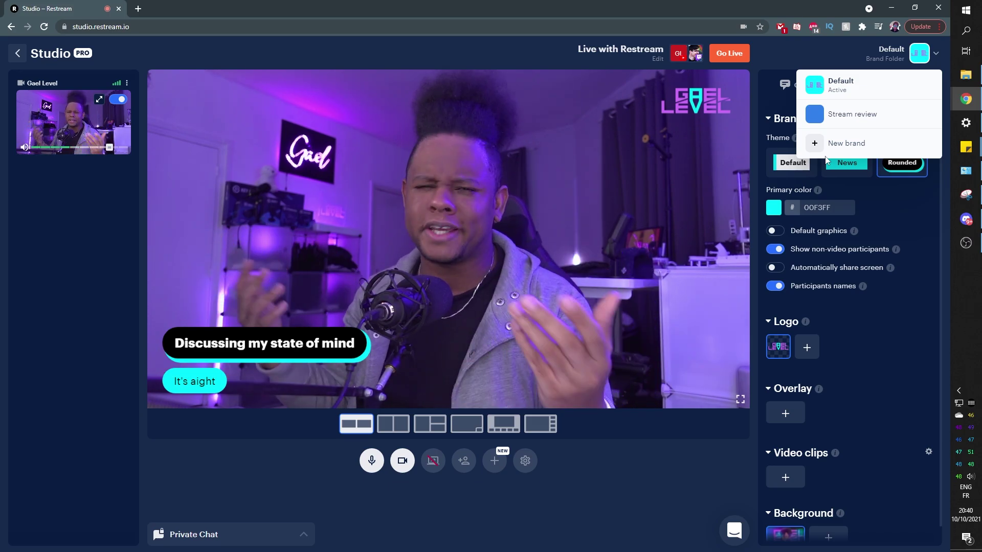
- Set the brand's primary colour to purple 9100FF
{"action": "left_click", "coordinate": [870, 307]}
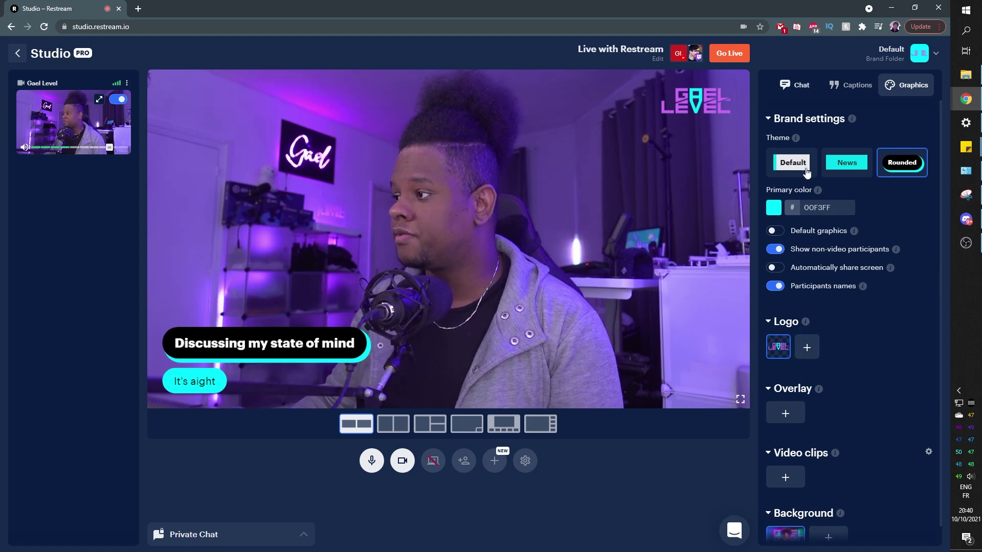
{"action": "left_click", "coordinate": [773, 208]}
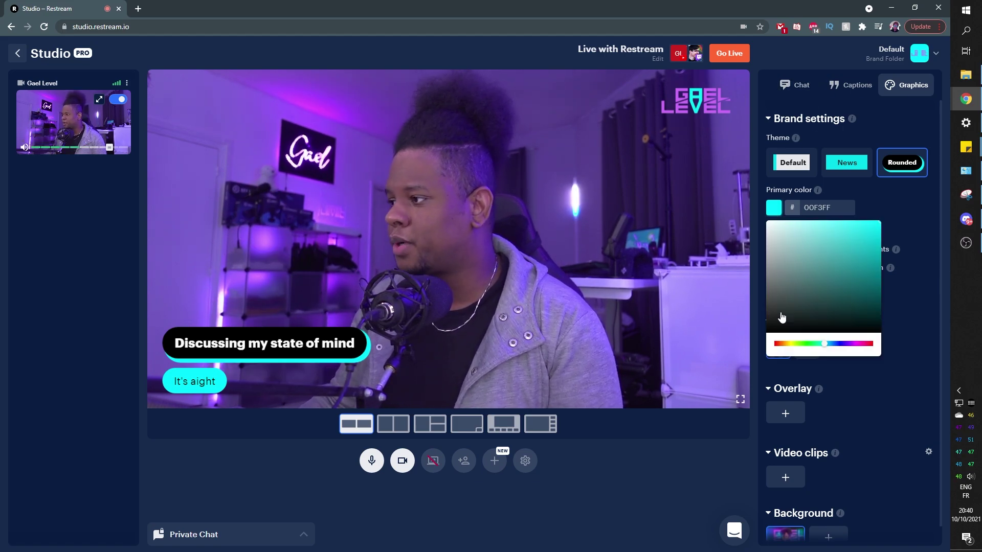
{"action": "left_click", "coordinate": [849, 345]}
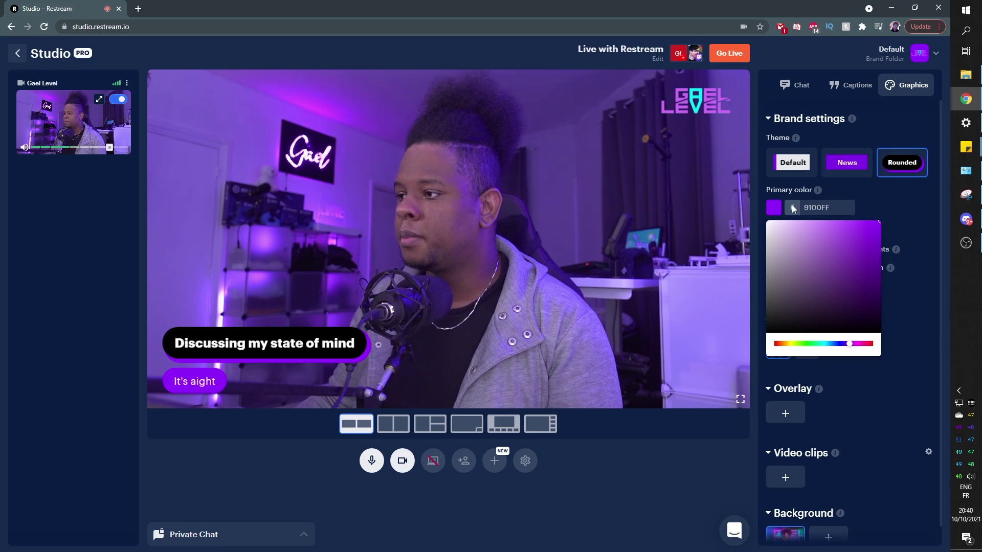
- Apply the News theme to the caption graphics and show the saved captions list
{"action": "left_click", "coordinate": [763, 132]}
{"action": "left_click", "coordinate": [843, 166]}
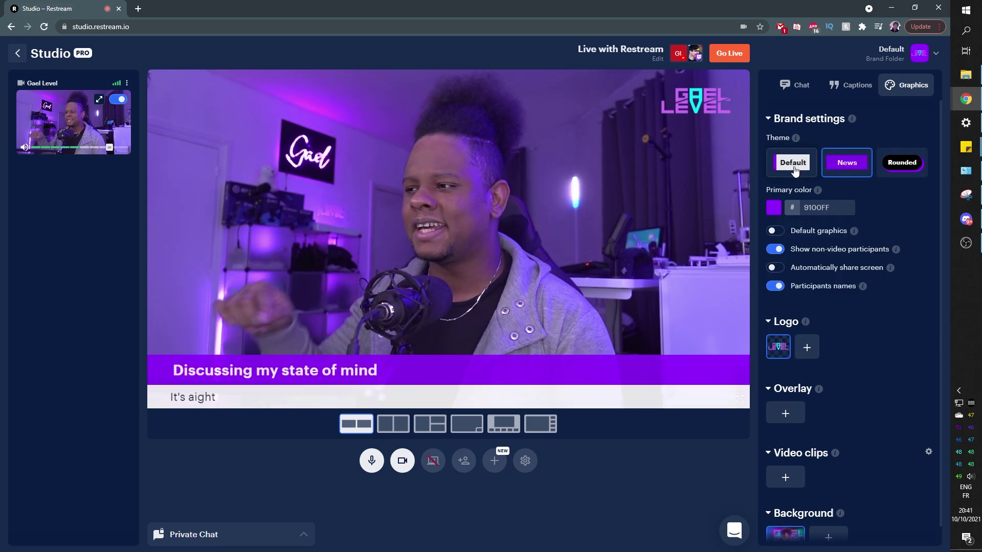
{"action": "left_click", "coordinate": [850, 87]}
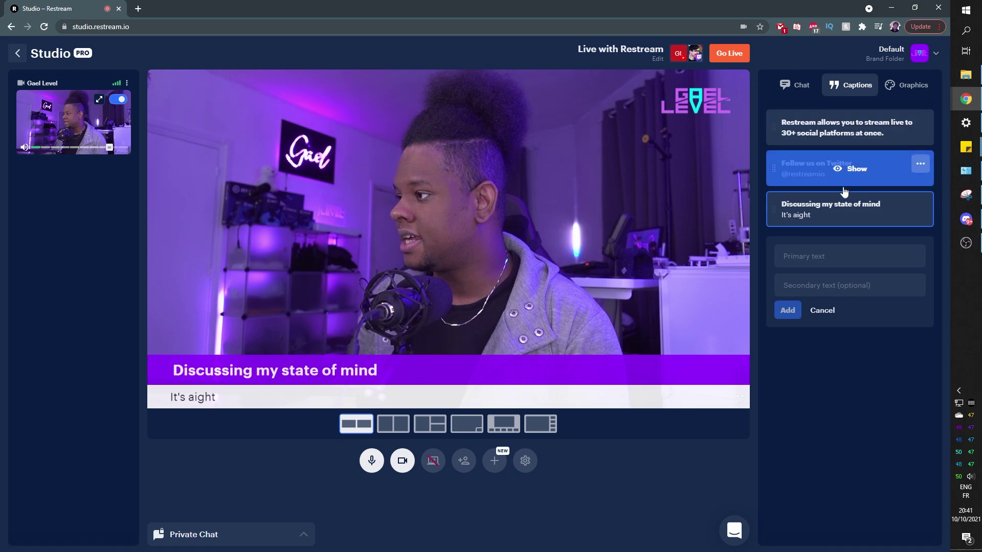
- Hide the 'Discussing my state of mind' caption and return to Graphics with participant names off
{"action": "left_click", "coordinate": [851, 214]}
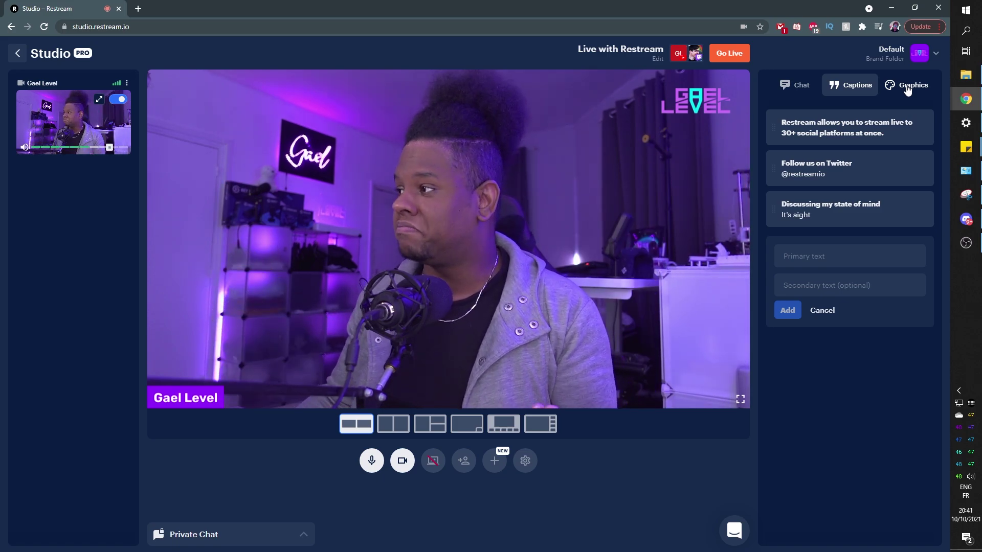
{"action": "left_click", "coordinate": [908, 87]}
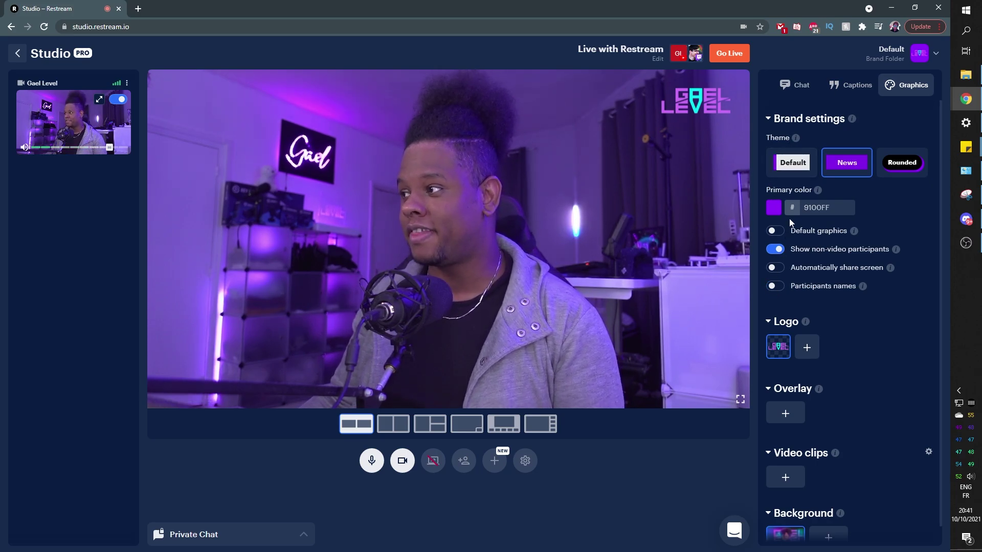
{"action": "scroll", "coordinate": [790, 223], "scroll_direction": "down", "scroll_amount": 1}
{"action": "left_click", "coordinate": [524, 461]}
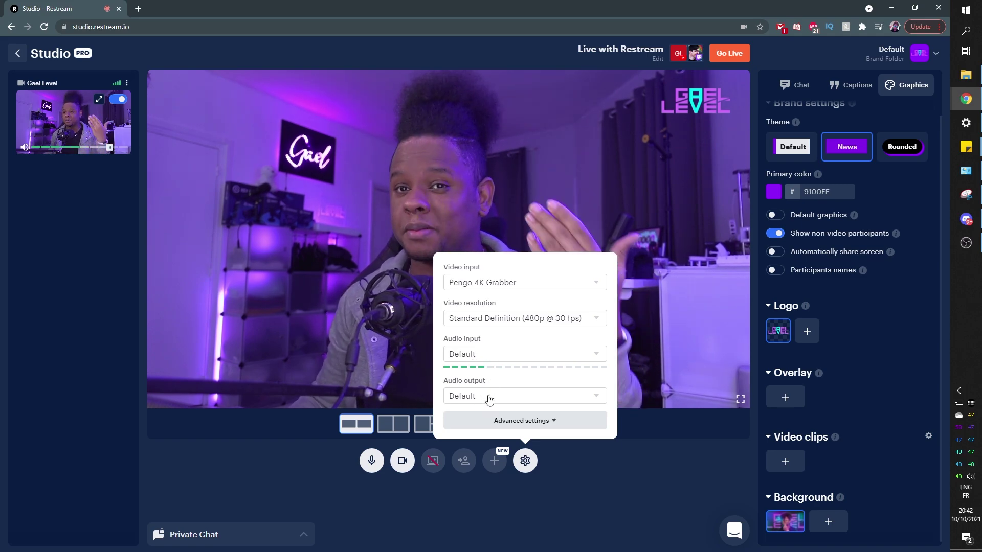
{"action": "left_click", "coordinate": [561, 421]}
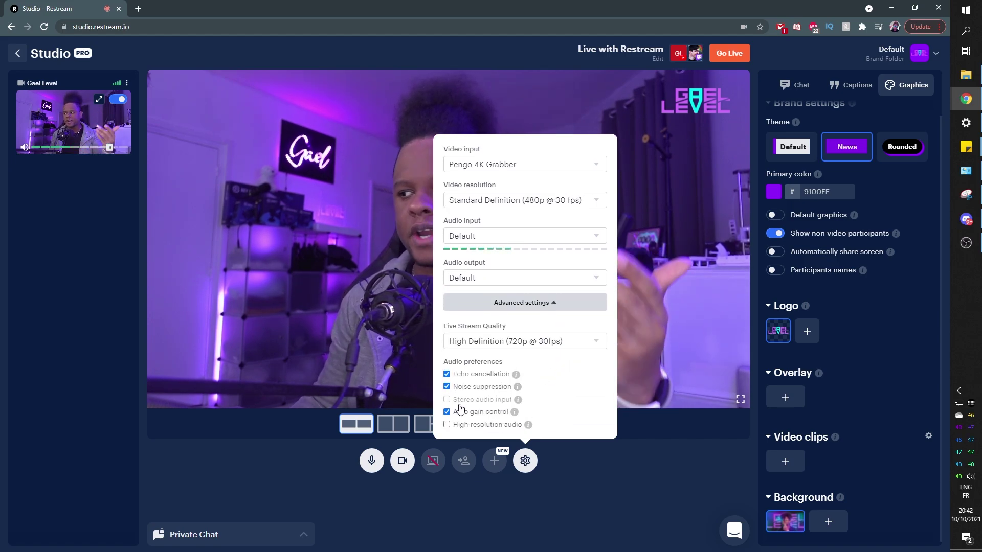
{"action": "left_click", "coordinate": [465, 441]}
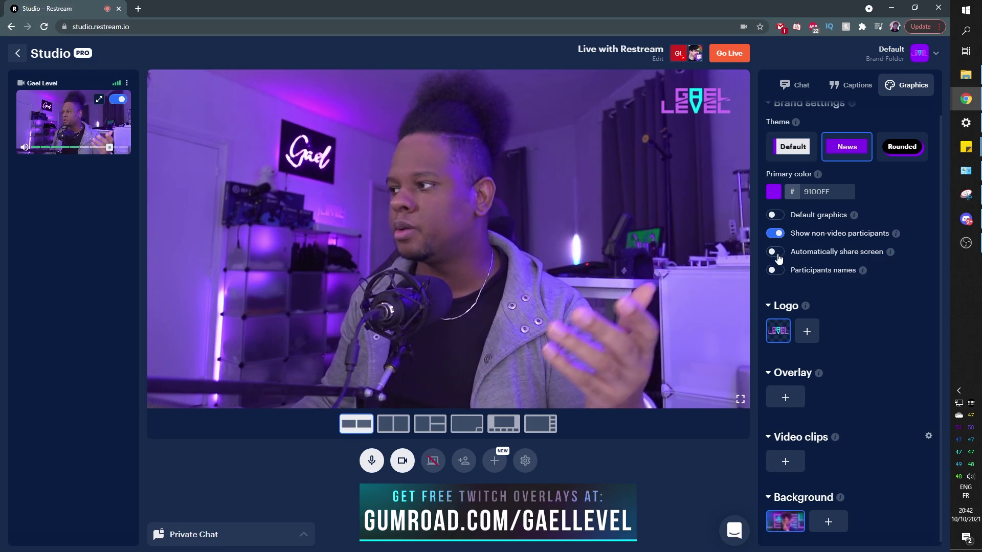
- Turn on the default graphics so stock logos, overlays and clips are available
{"action": "left_click", "coordinate": [776, 219]}
{"action": "scroll", "coordinate": [819, 286], "scroll_direction": "down", "scroll_amount": 4}
{"action": "scroll", "coordinate": [824, 307], "scroll_direction": "up", "scroll_amount": 1}
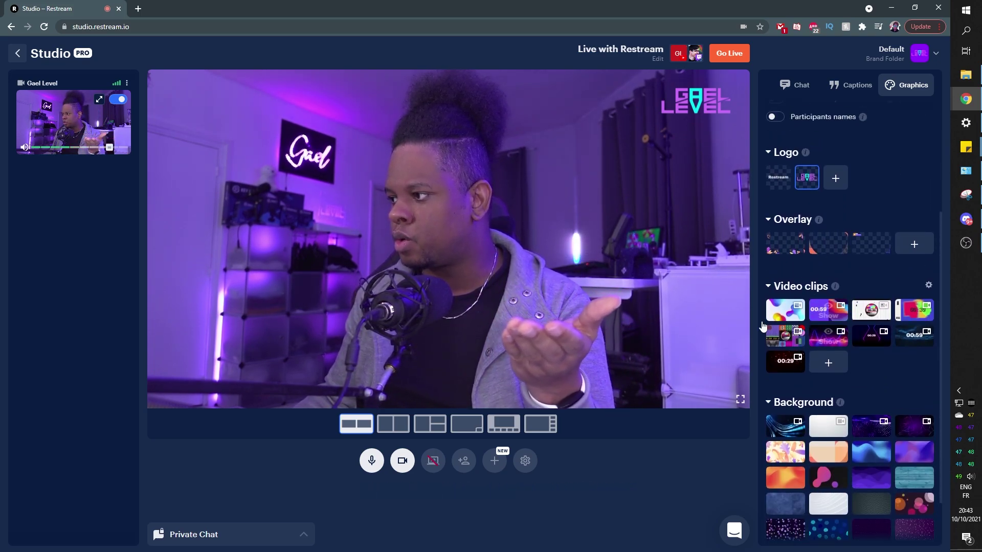
- Play the countdown video clip on stream briefly, then stop it early
{"action": "left_click", "coordinate": [786, 362]}
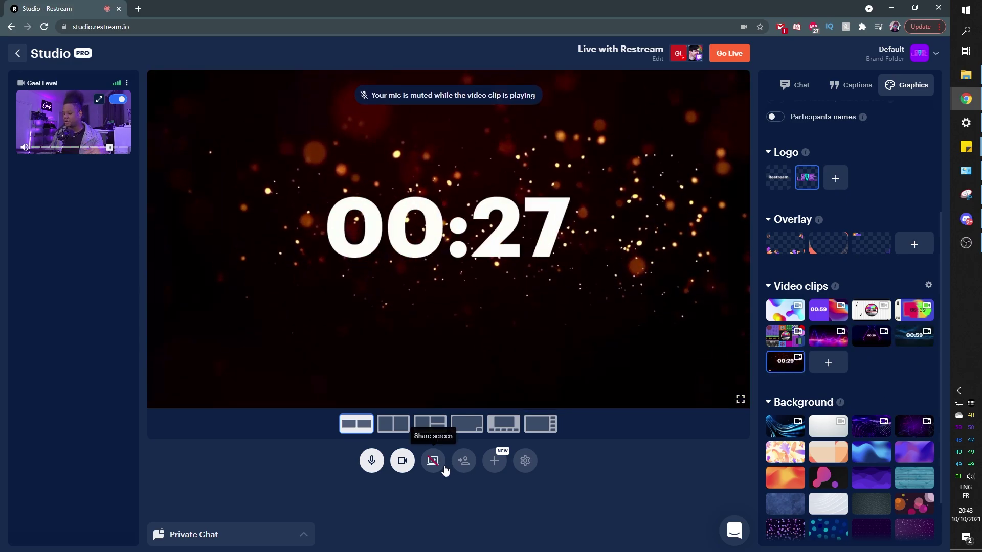
{"action": "key", "text": "XF86AudioLowerVolume"}
{"action": "key", "text": "XF86AudioLowerVolume"}
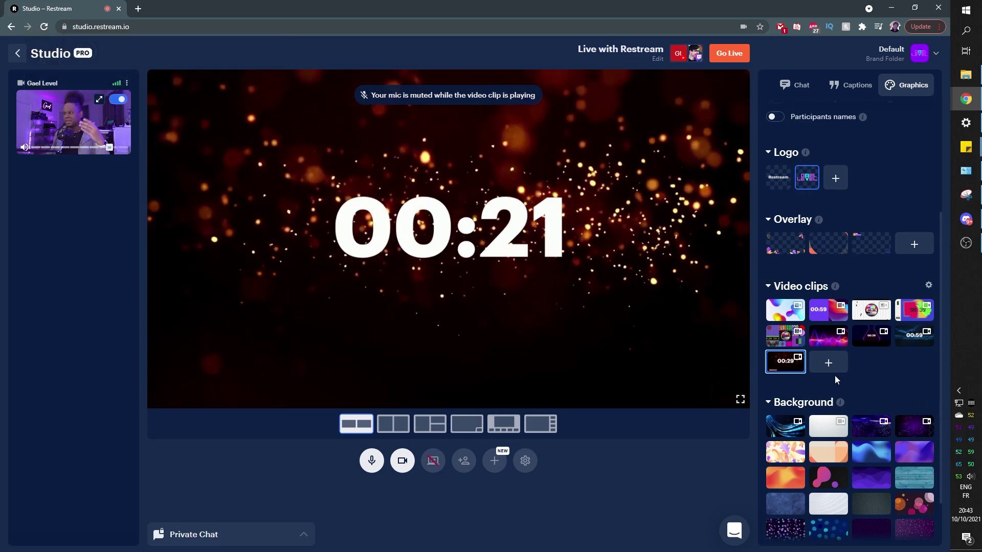
{"action": "left_click", "coordinate": [785, 362]}
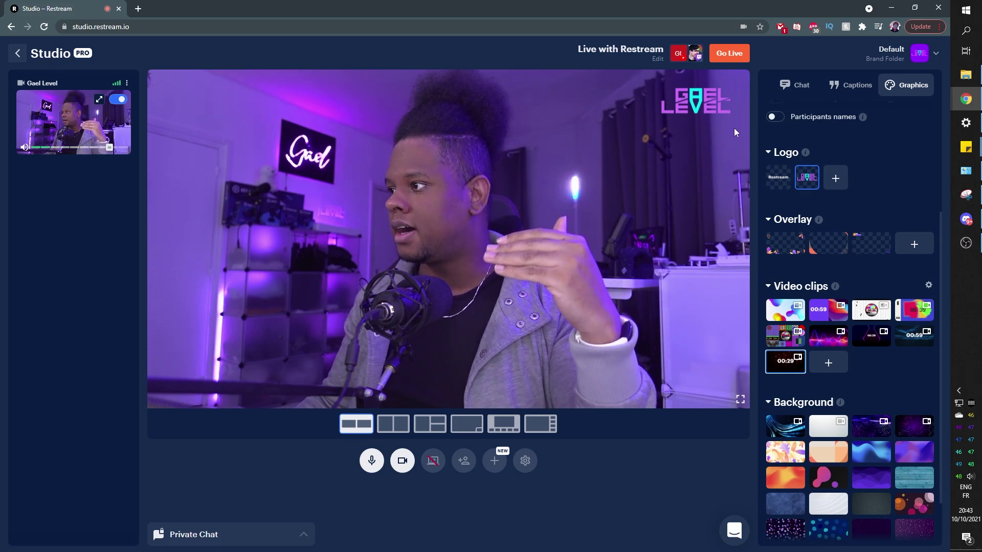
- Send the chat message 'egilhsdgkljhdslrghjk' and showcase it as an on-stream banner
{"action": "left_click", "coordinate": [803, 86]}
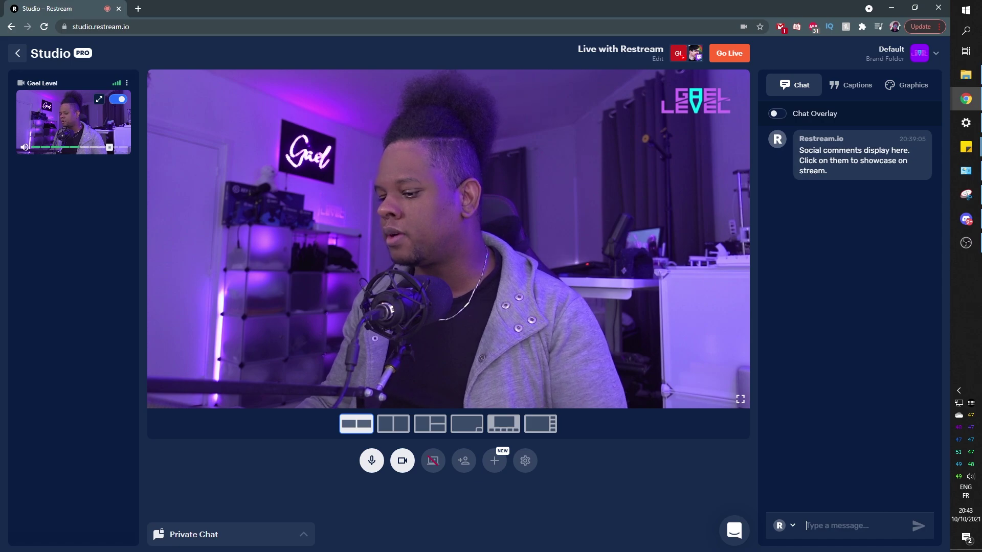
{"action": "type", "text": "egilhsdgkljhdslrghjk"}
{"action": "key", "text": "Return"}
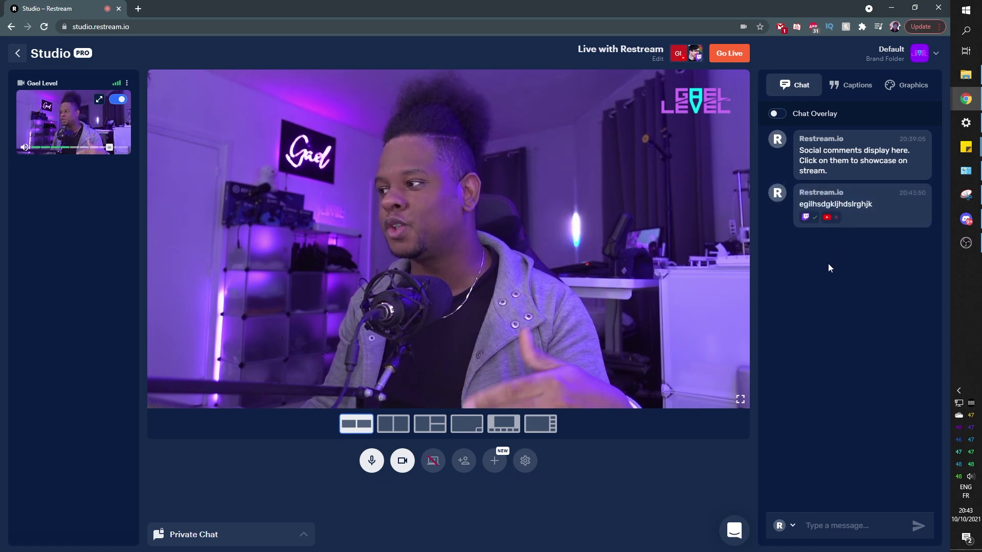
{"action": "left_click", "coordinate": [851, 210]}
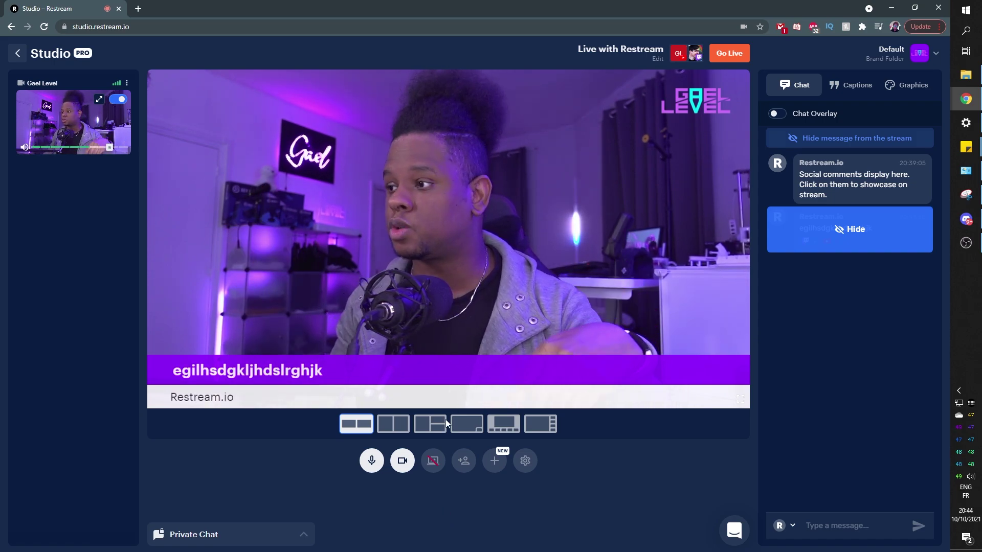
- Change the brand theme from Default to Rounded to restyle the chat banner
{"action": "left_click", "coordinate": [903, 83]}
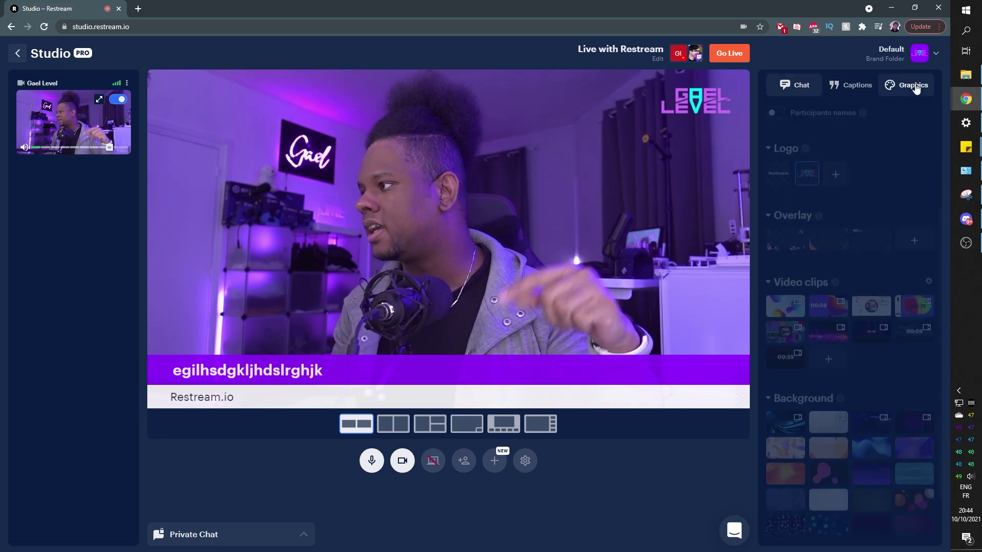
{"action": "scroll", "coordinate": [780, 190], "scroll_direction": "up", "scroll_amount": 3}
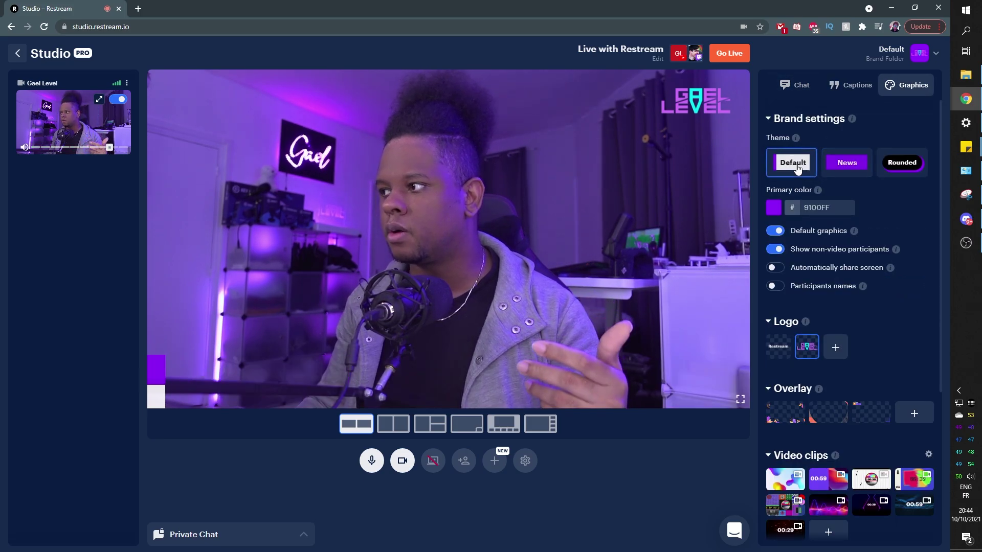
{"action": "left_click", "coordinate": [797, 168]}
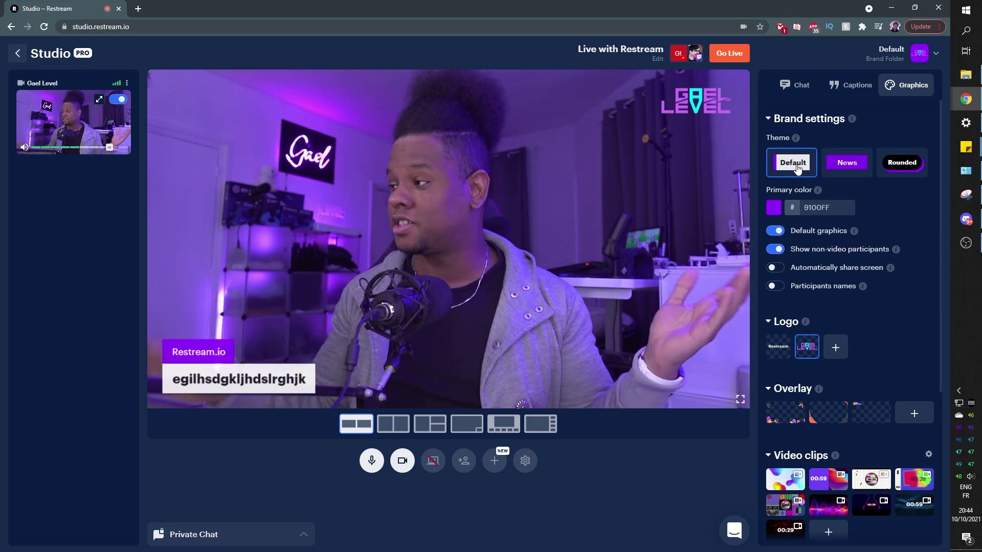
{"action": "left_click", "coordinate": [891, 159]}
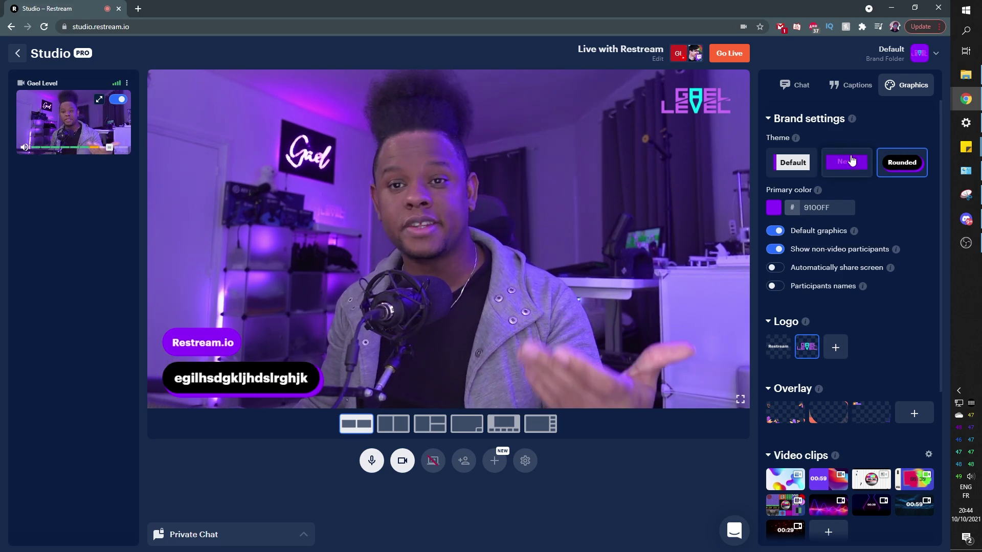
{"action": "left_click", "coordinate": [801, 87]}
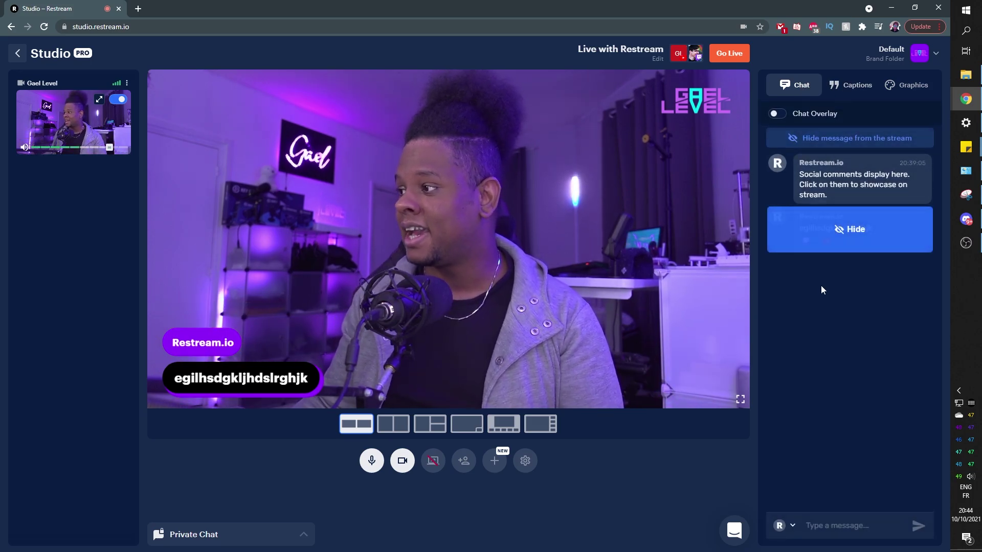
- Hide the showcased banner, enable the chat overlay, and send the test message 'sdftghserh'
{"action": "left_click", "coordinate": [856, 231]}
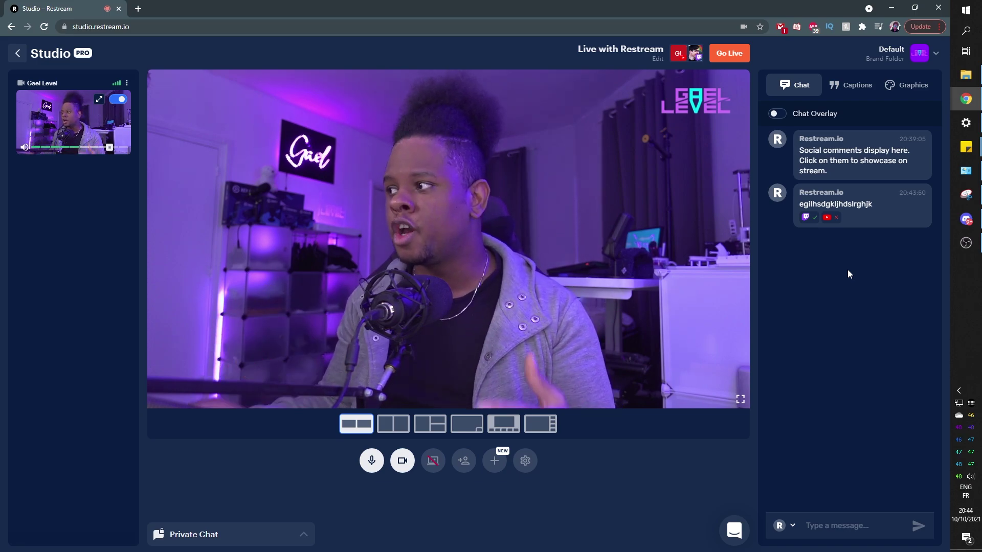
{"action": "left_click", "coordinate": [777, 114]}
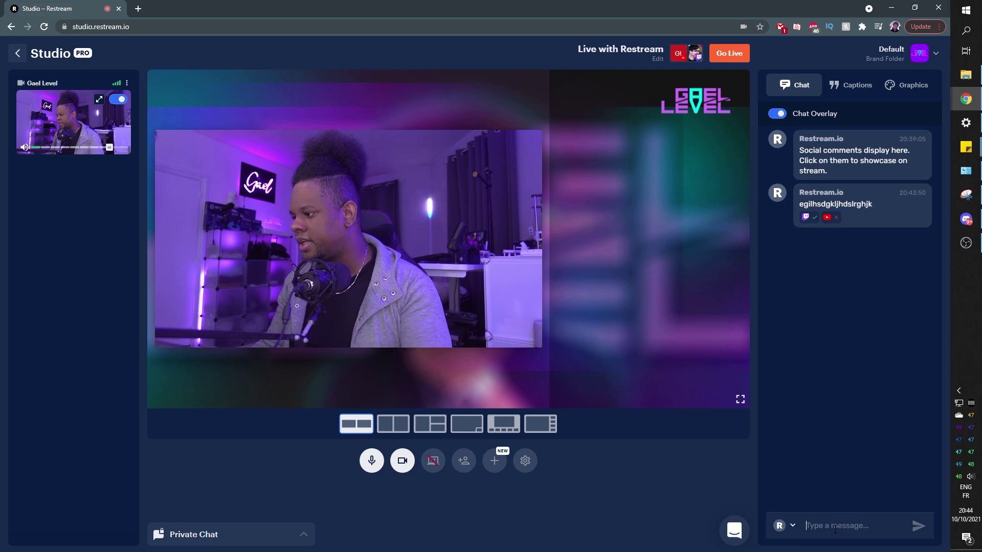
{"action": "left_click", "coordinate": [835, 528]}
{"action": "type", "text": "sdftghserh"}
{"action": "key", "text": "Return"}
- Send further test messages such as 'sedh' and 'ùsedrh', then turn the chat overlay off
{"action": "type", "text": "sed"}
{"action": "type", "text": "h"}
{"action": "key", "text": "Return"}
{"action": "type", "text": "ùsedrh"}
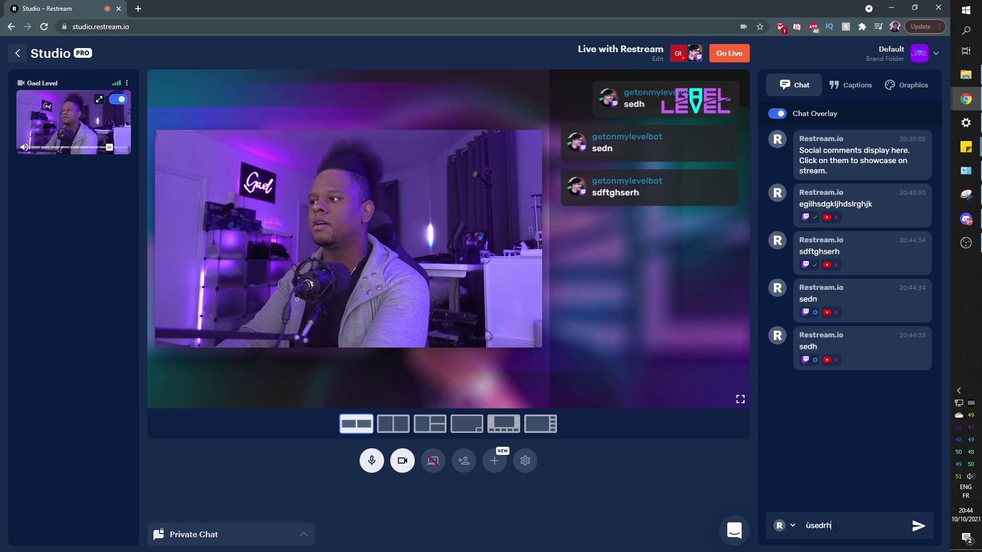
{"action": "key", "text": "Return"}
{"action": "type", "text": "sedrh"}
{"action": "key", "text": "Return"}
{"action": "type", "text": "drth"}
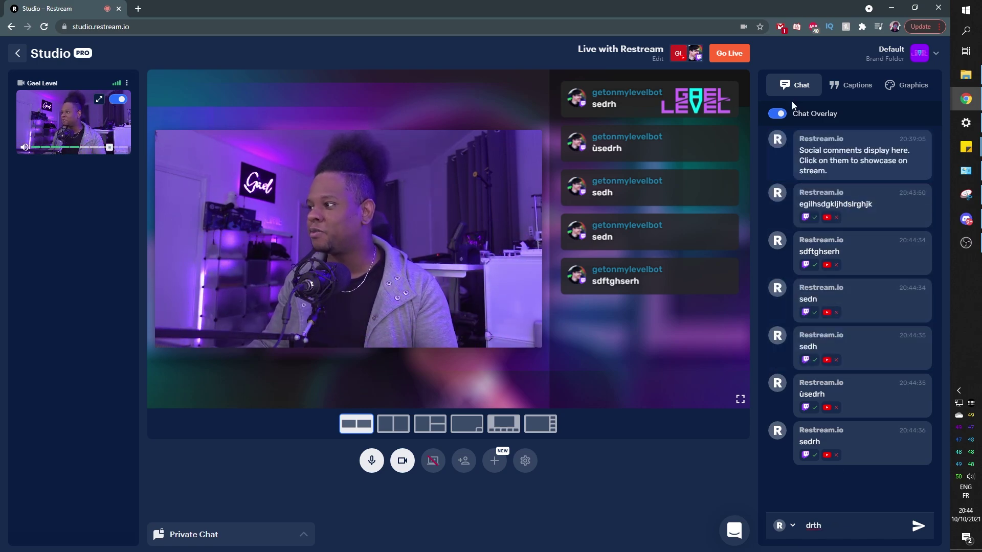
{"action": "left_click", "coordinate": [778, 114]}
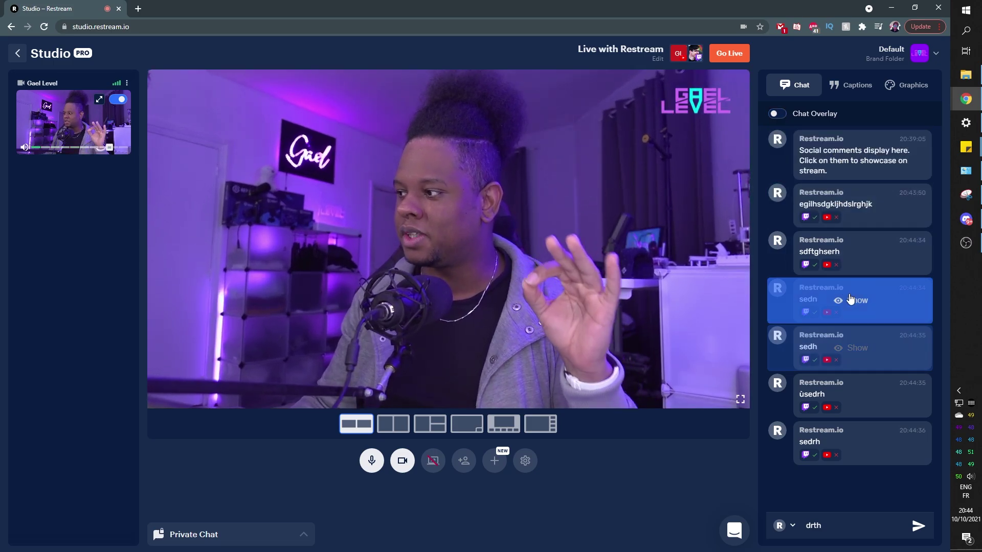
- Showcase the first welcome chat message and open Stream details for the 'Live with Restream' title
{"action": "left_click", "coordinate": [858, 156]}
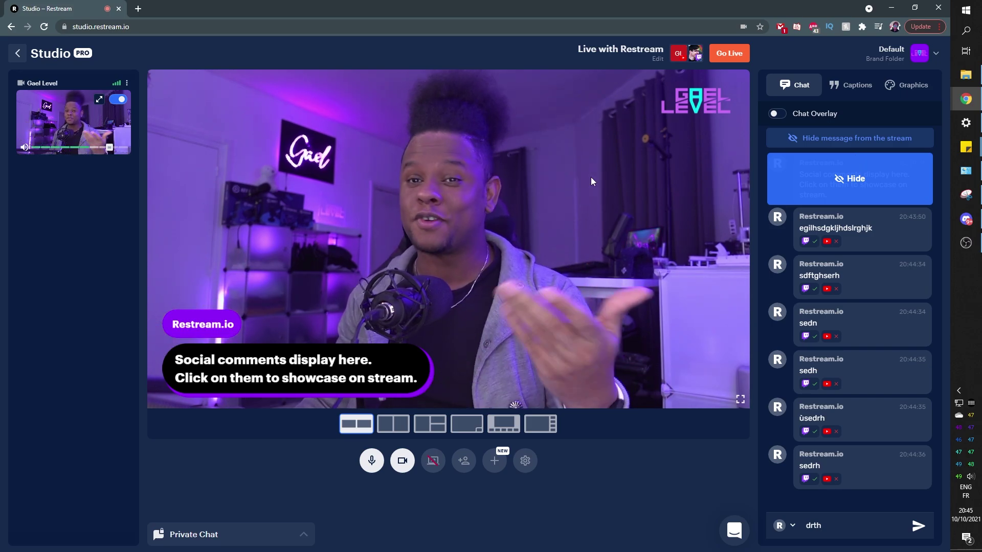
{"action": "left_click", "coordinate": [644, 50]}
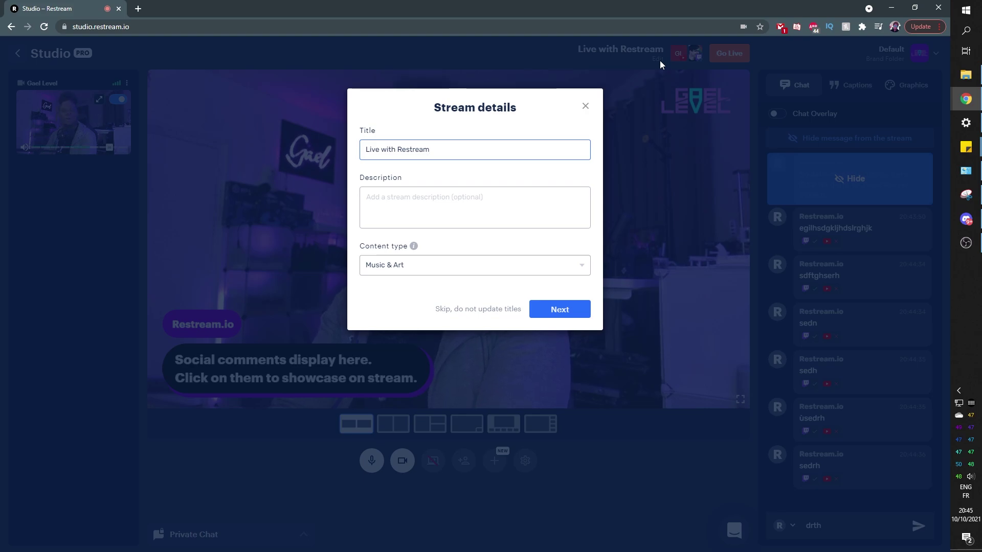
- Retitle the stream 'Live Q&A session' with content type Podcast & Talk show, then continue
{"action": "key", "text": "ctrl+a"}
{"action": "type", "text": "Live Q&A session"}
{"action": "left_click", "coordinate": [451, 265]}
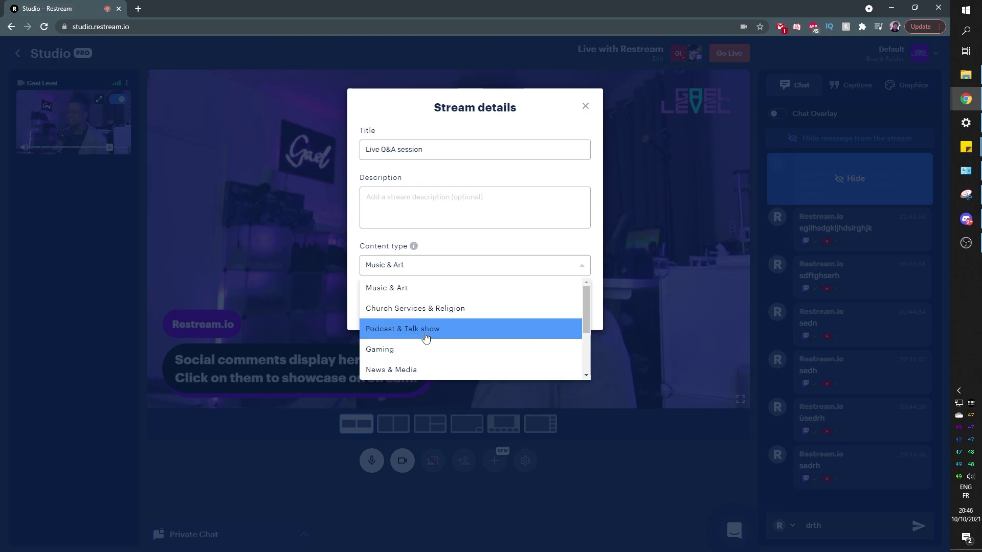
{"action": "left_click", "coordinate": [425, 328]}
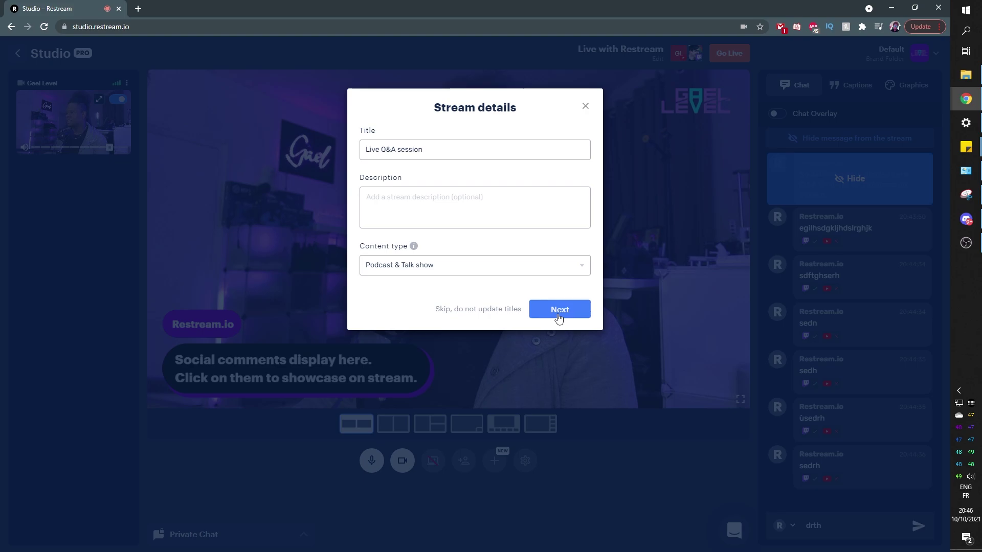
{"action": "left_click", "coordinate": [559, 318]}
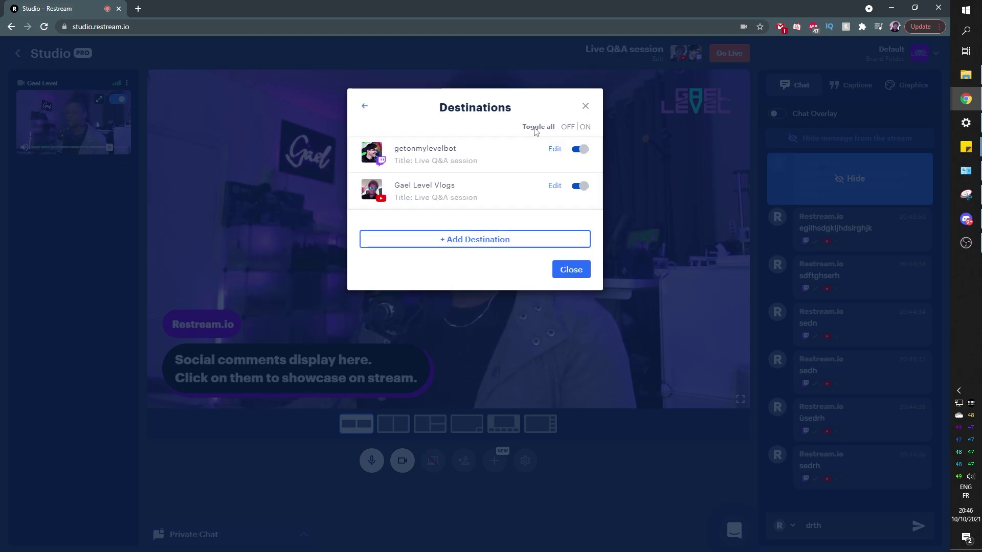
- Browse the Add Destination platform list and close it without adding one
{"action": "left_click", "coordinate": [407, 241]}
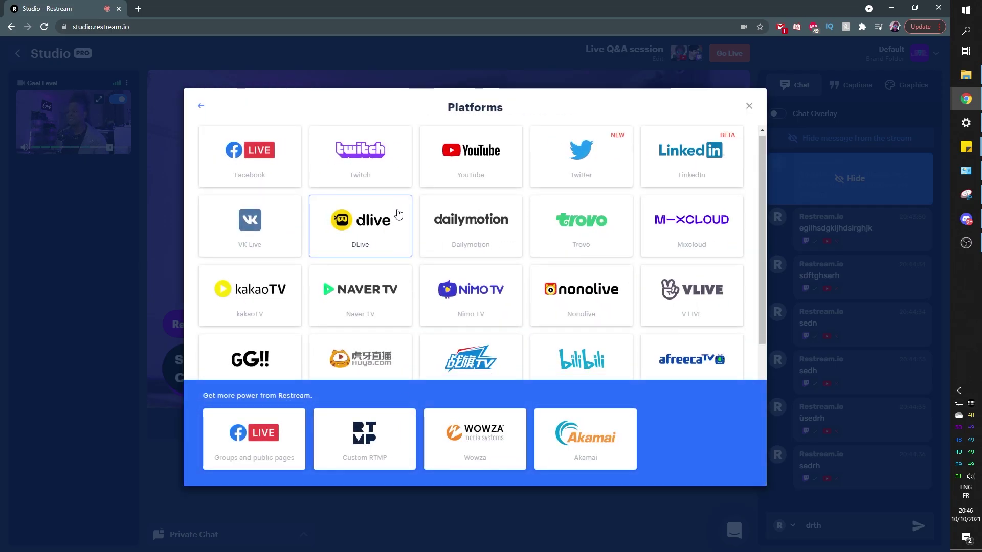
{"action": "scroll", "coordinate": [399, 214], "scroll_direction": "down", "scroll_amount": 4}
{"action": "scroll", "coordinate": [398, 214], "scroll_direction": "up", "scroll_amount": 5}
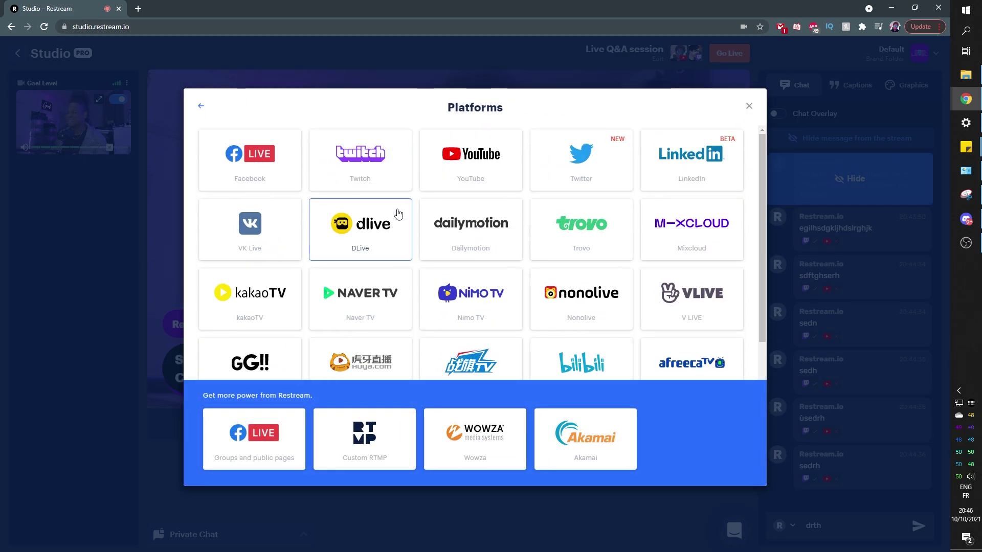
{"action": "left_click", "coordinate": [749, 106]}
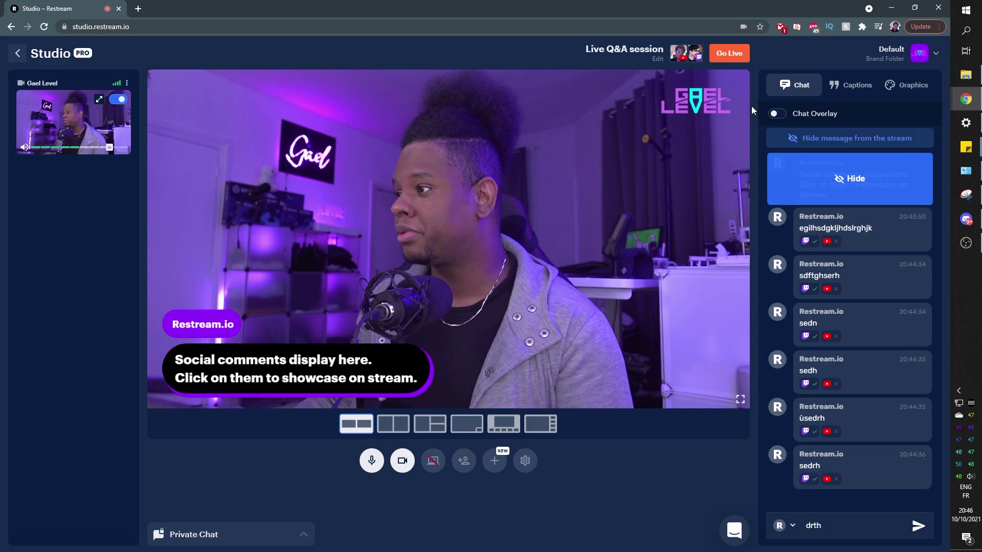
- Switch off the YouTube destination, keeping only Twitch, and go live
{"action": "left_click", "coordinate": [658, 61]}
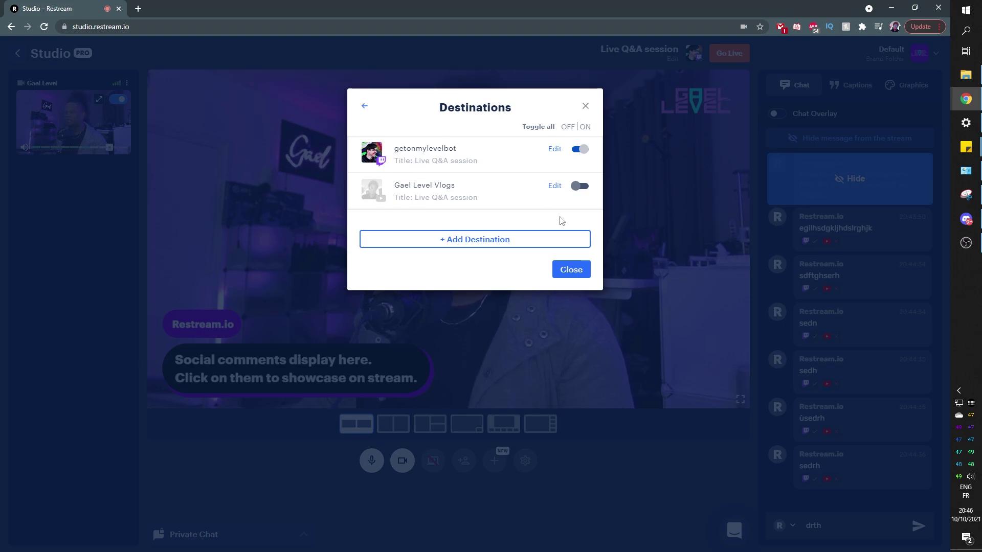
{"action": "left_click", "coordinate": [569, 271]}
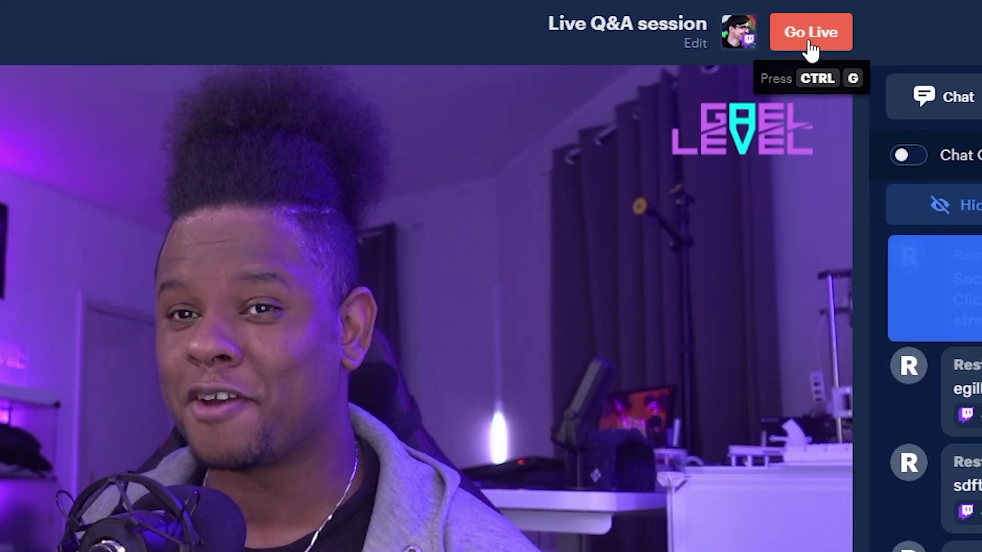
{"action": "left_click", "coordinate": [793, 45]}
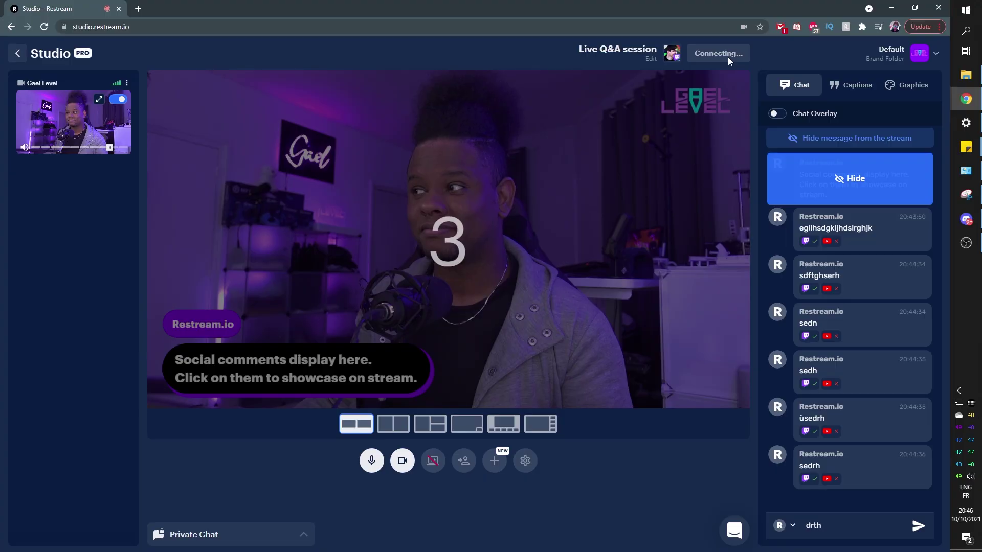
- Open the Twitch channel live as 'Live Q&A session', pause its player, and send 'Hi testing testing' in chat
{"action": "left_click", "coordinate": [138, 10]}
{"action": "type", "text": "twitch"}
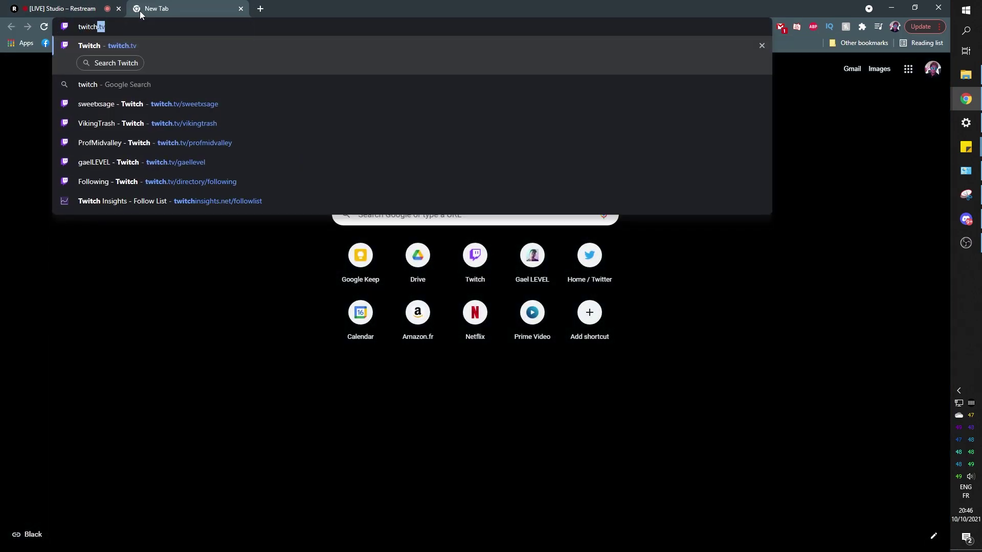
{"action": "left_click", "coordinate": [103, 181]}
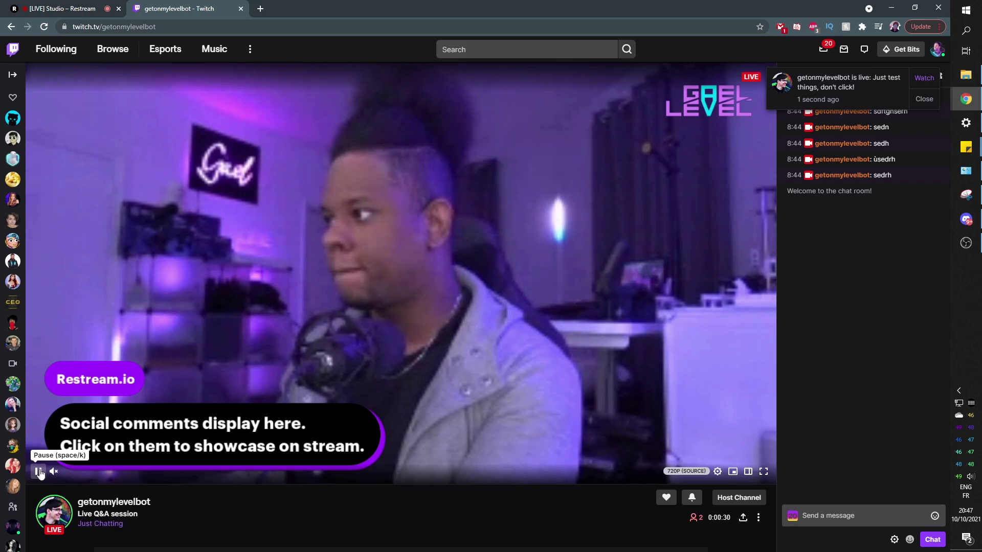
{"action": "left_click", "coordinate": [39, 472]}
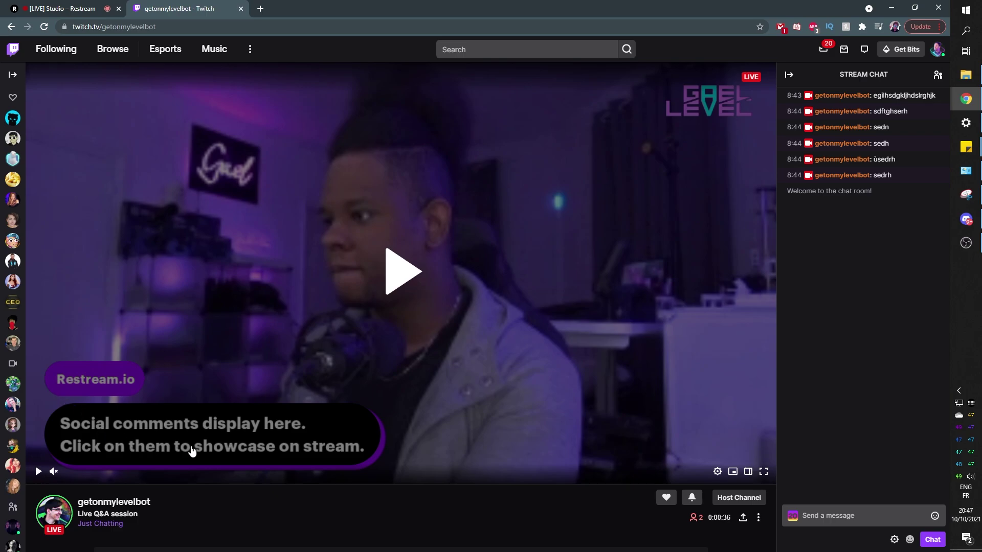
{"action": "left_click", "coordinate": [803, 515]}
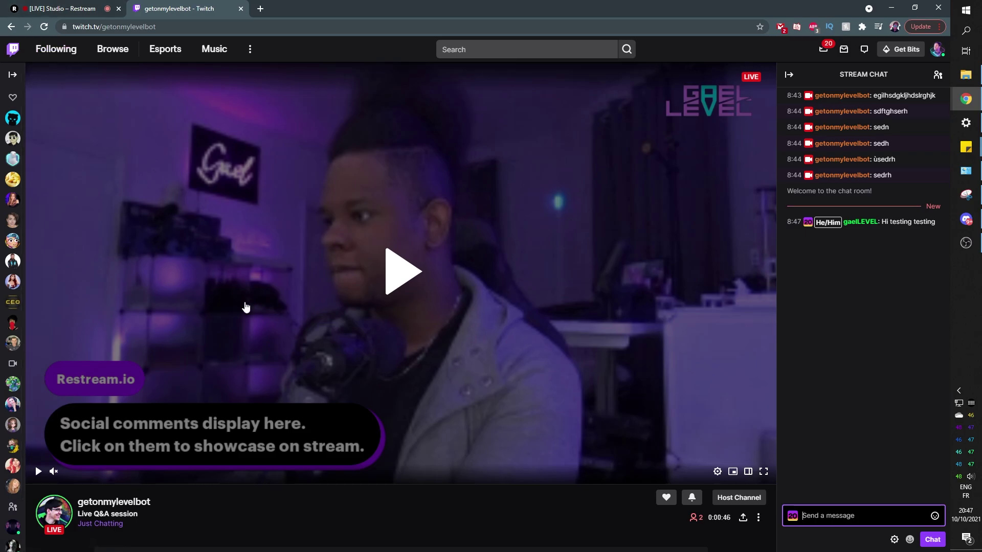
- Back in Studio, create a 'Live Q&A' caption and display it on the live stage
{"action": "left_click", "coordinate": [64, 11]}
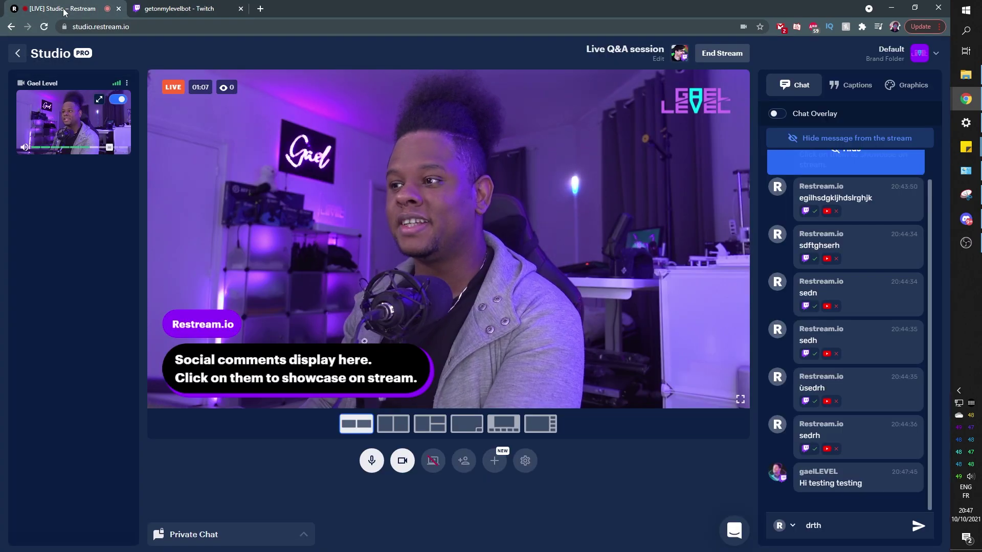
{"action": "mouse_move", "coordinate": [837, 490]}
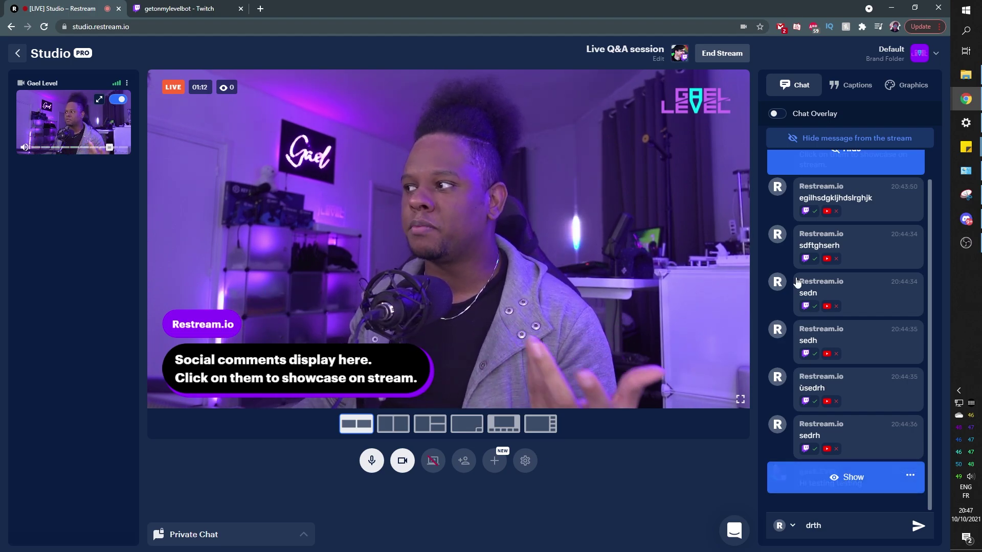
{"action": "left_click", "coordinate": [847, 87]}
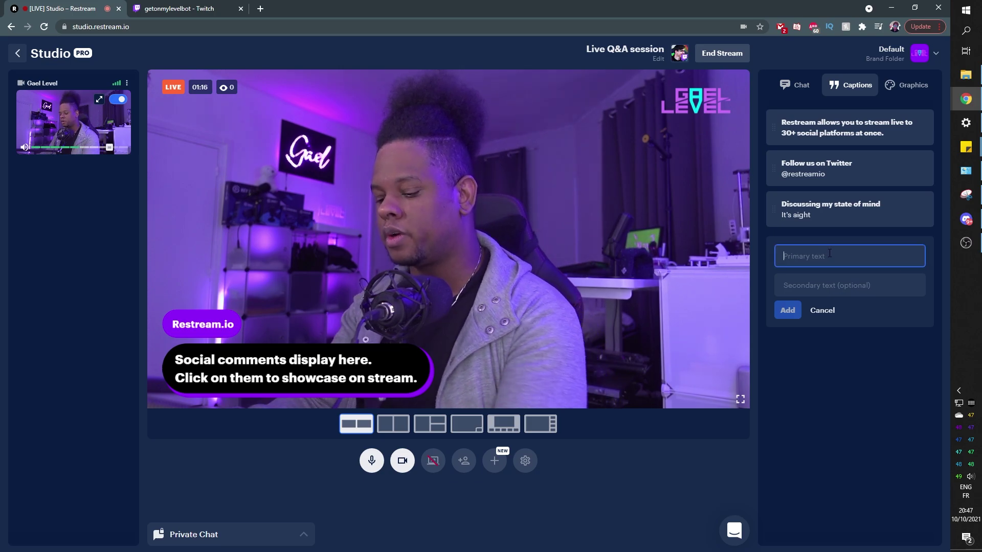
{"action": "type", "text": "Live"}
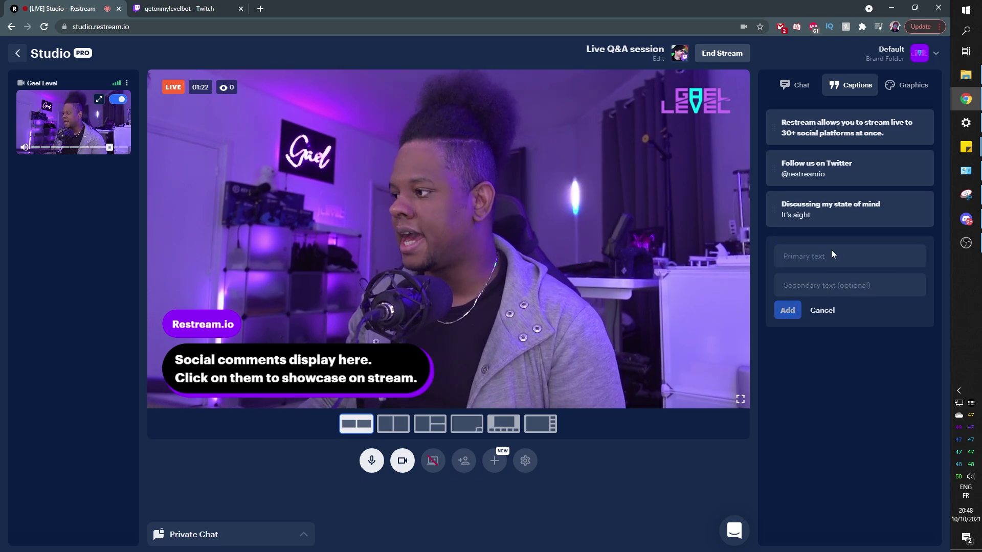
{"action": "left_click", "coordinate": [850, 246]}
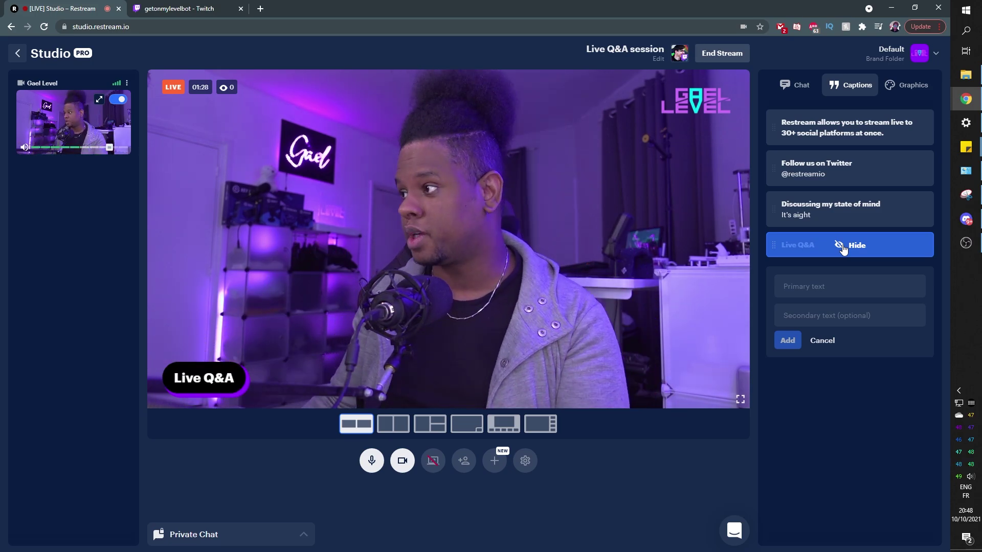
- Showcase the 'Hi testing testing' chat message as a banner on the live stage
{"action": "left_click", "coordinate": [801, 86]}
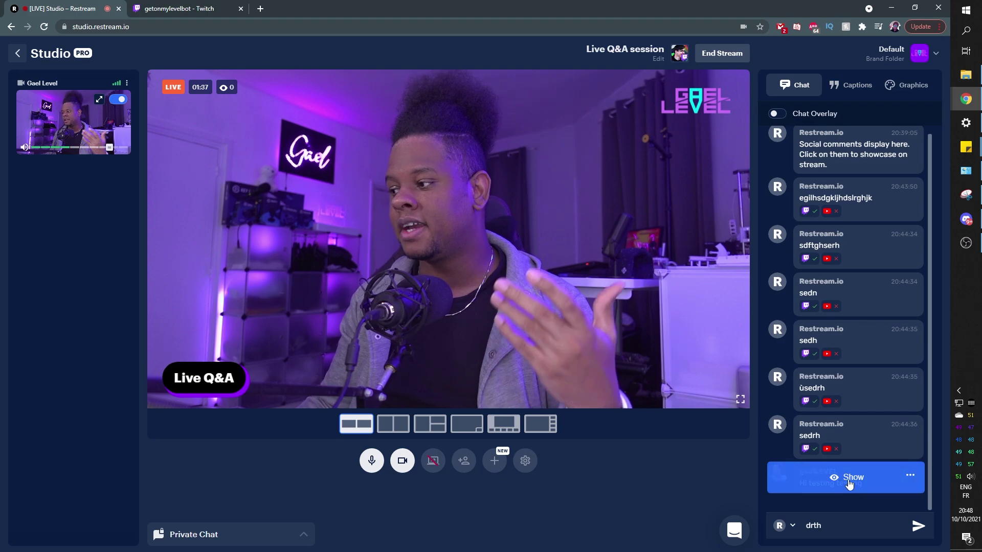
{"action": "left_click", "coordinate": [850, 482]}
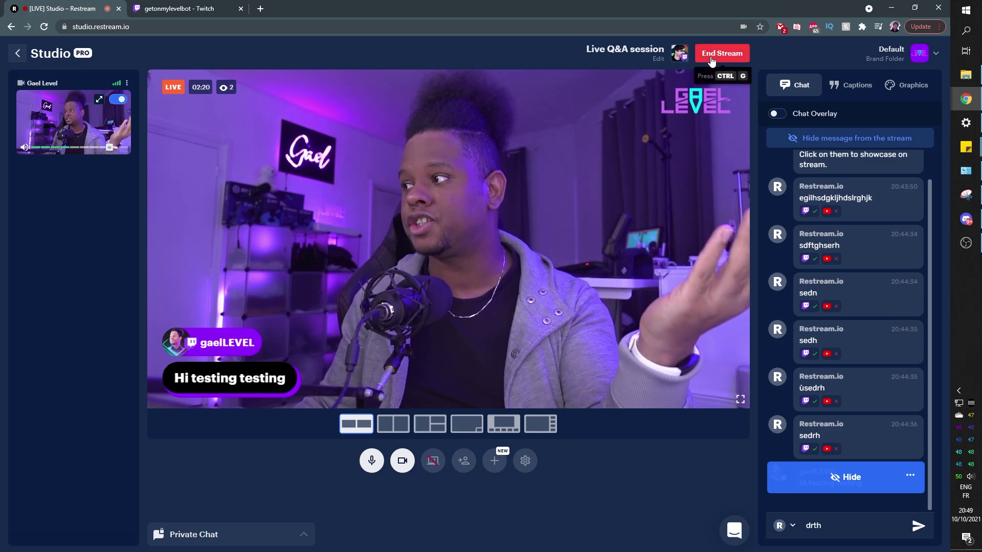
- End and confirm the Restream broadcast, then resume the Twitch player to check its status
{"action": "left_click", "coordinate": [908, 90]}
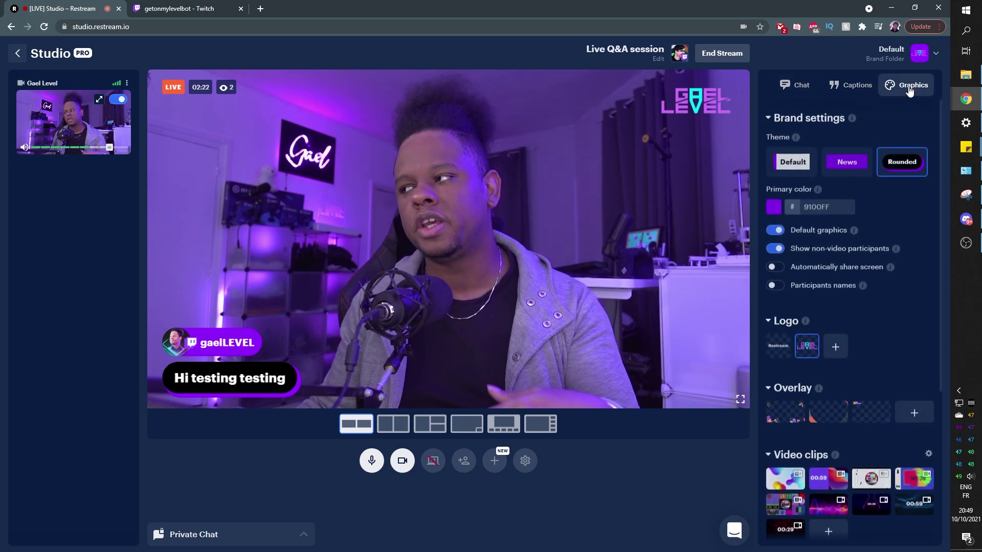
{"action": "scroll", "coordinate": [837, 258], "scroll_direction": "down", "scroll_amount": 4}
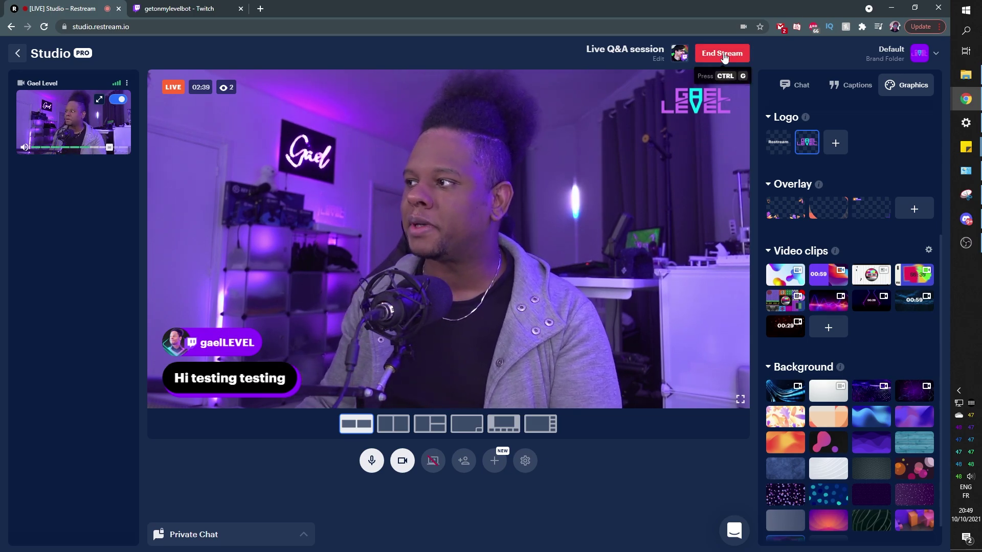
{"action": "left_click", "coordinate": [725, 54]}
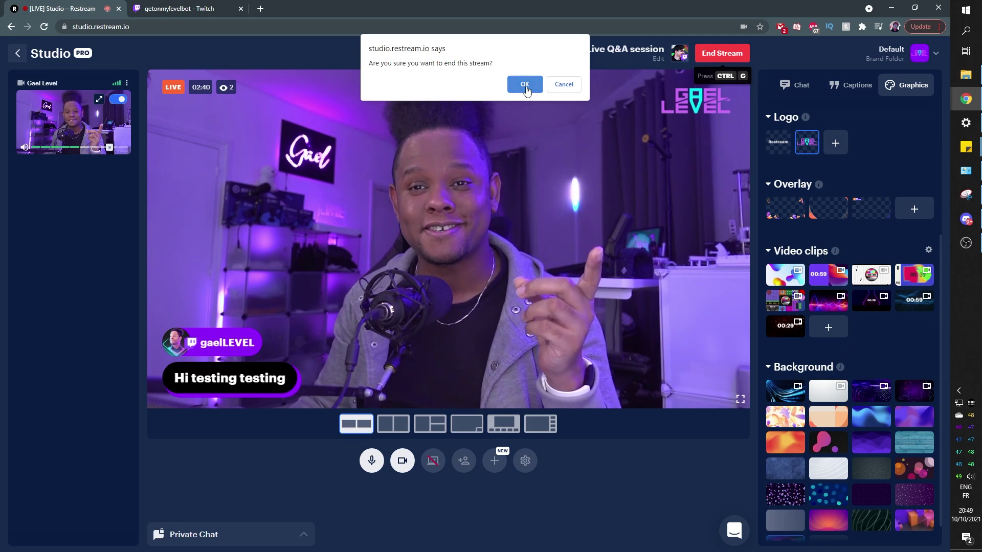
{"action": "left_click", "coordinate": [524, 85]}
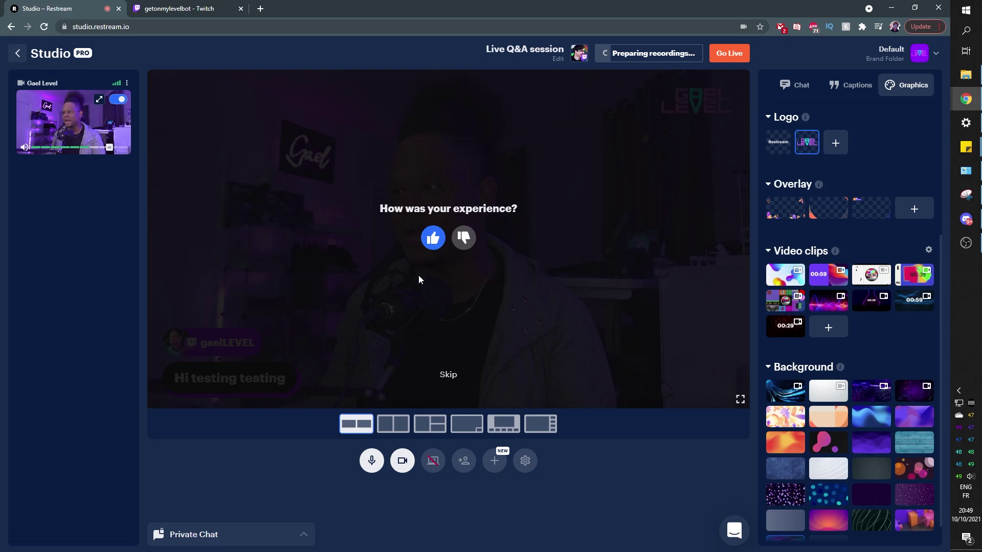
{"action": "left_click", "coordinate": [194, 10]}
{"action": "left_click", "coordinate": [400, 273]}
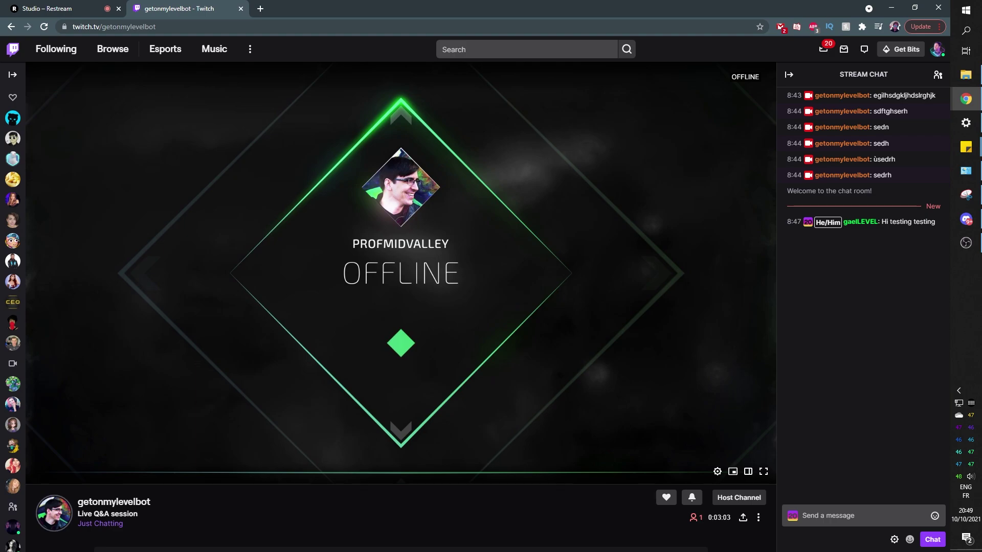
- Check the Twitch channel page shows offline, then go back to Restream Studio
{"action": "scroll", "coordinate": [219, 342], "scroll_direction": "down", "scroll_amount": 2}
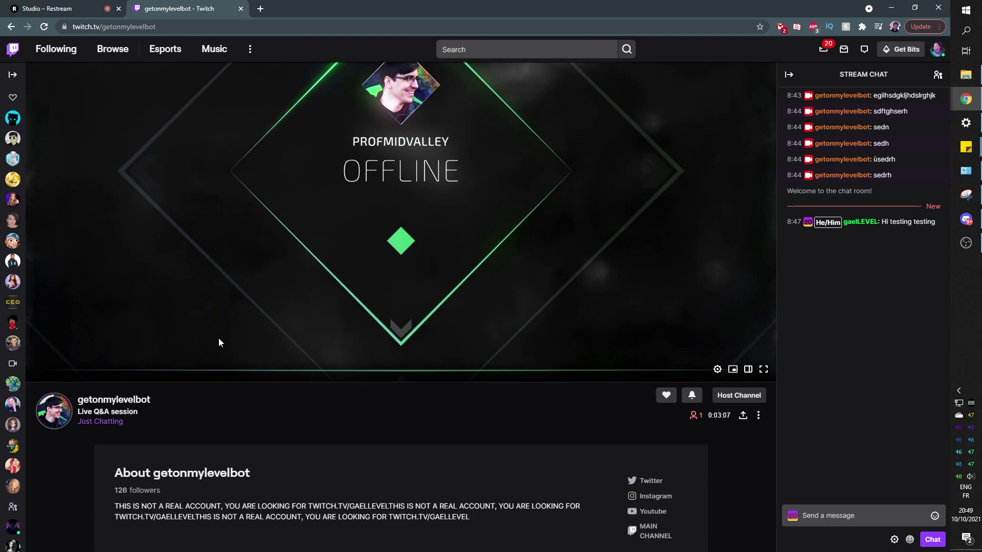
{"action": "left_click", "coordinate": [46, 9]}
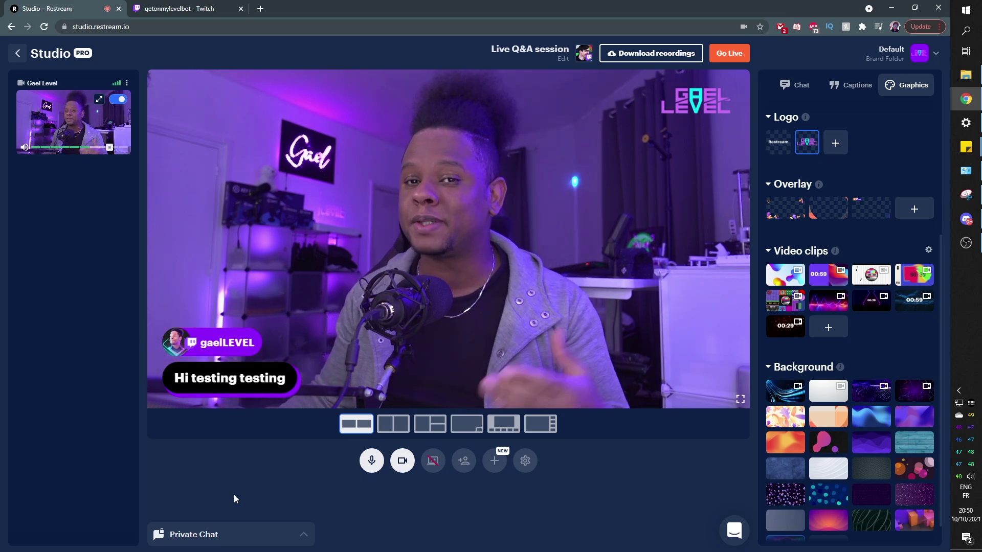
- View the guest invite link, then exit Studio to the Restream home dashboard
{"action": "left_click", "coordinate": [464, 462]}
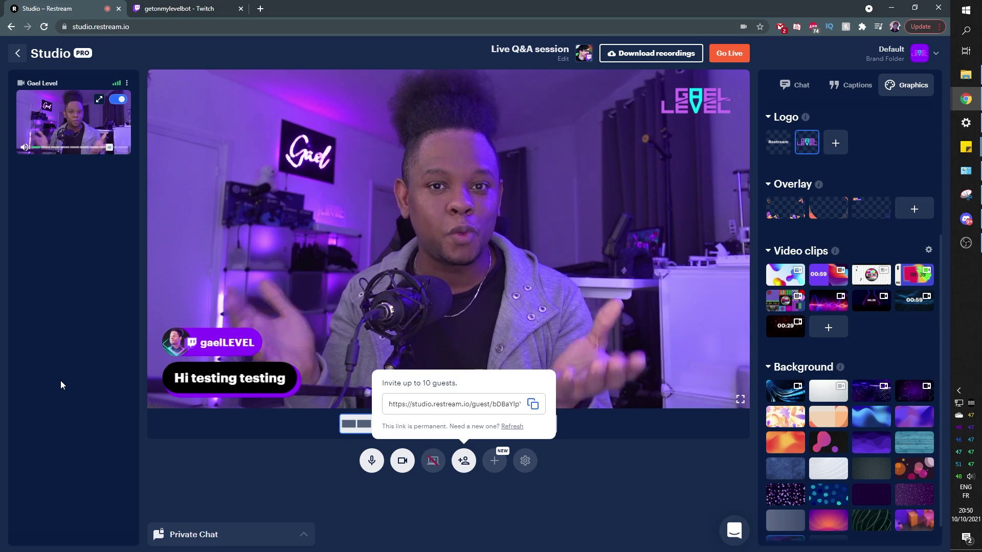
{"action": "left_click", "coordinate": [16, 55]}
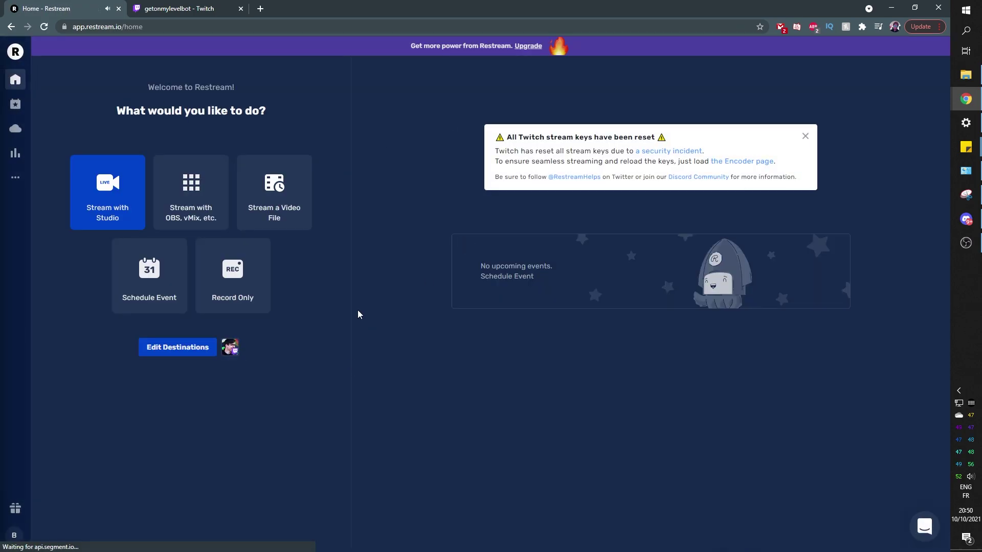
{"action": "left_click", "coordinate": [525, 47]}
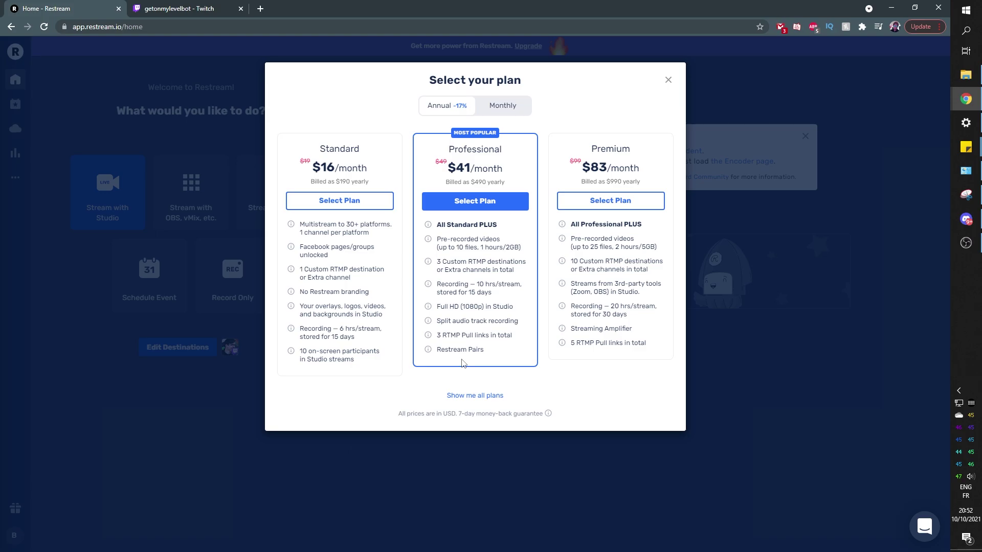
{"action": "left_click", "coordinate": [241, 456]}
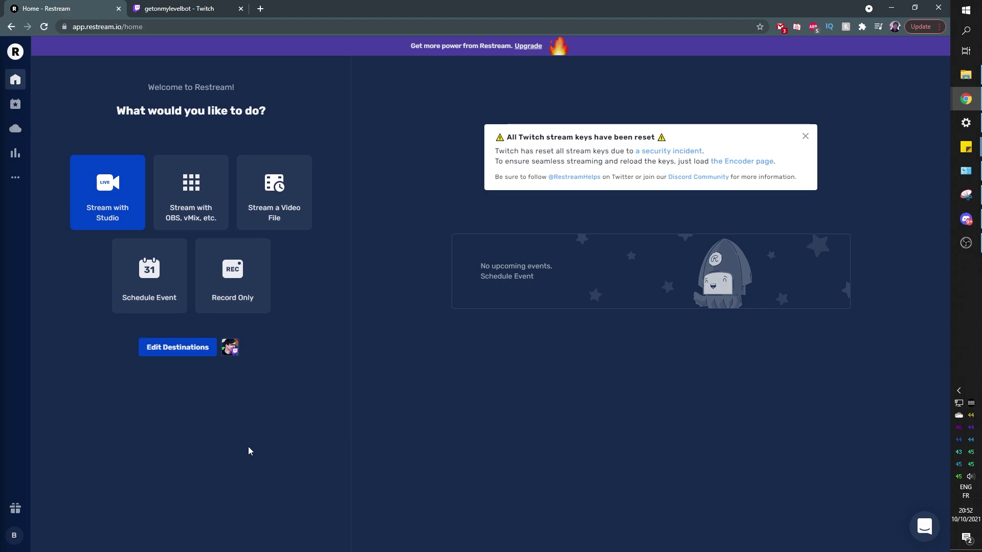